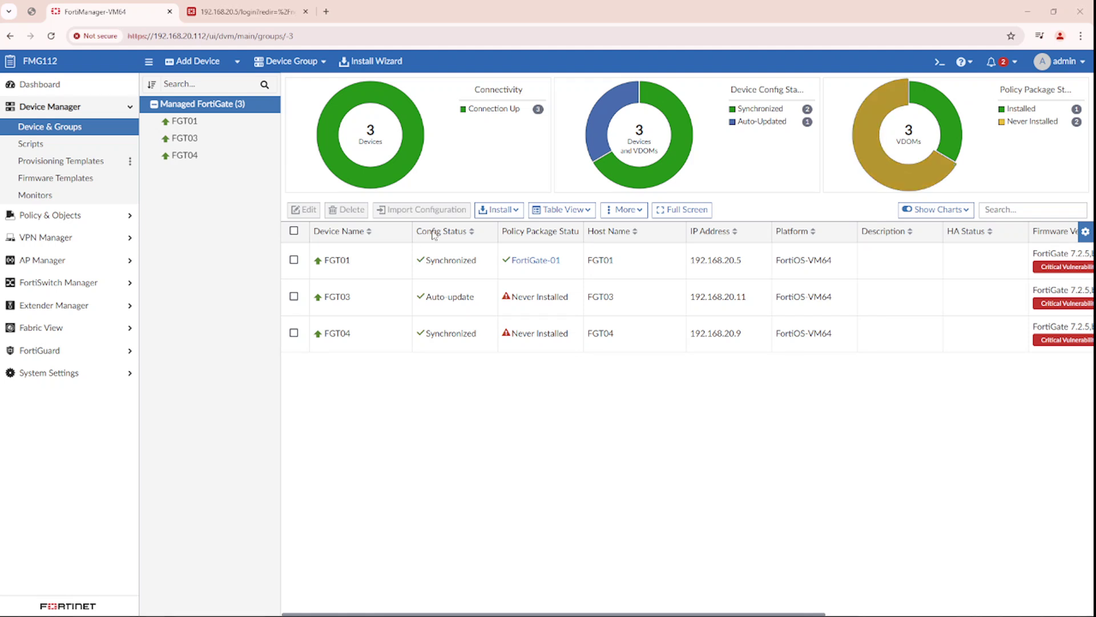
# - Check the config and policy package statuses of FGT01 and FGT03 in the device list
pyautogui.moveTo(443, 266)
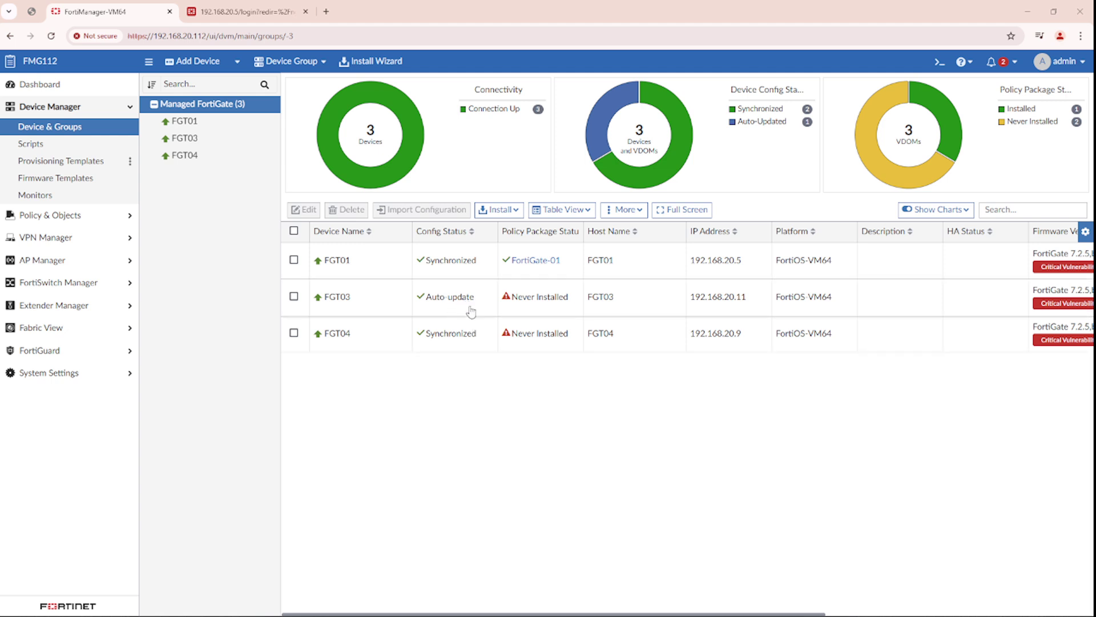
pyautogui.moveTo(436, 296)
# - View the configuration of FGT03's revision 4, then return to the Managed FortiGate list
pyautogui.click(345, 302)
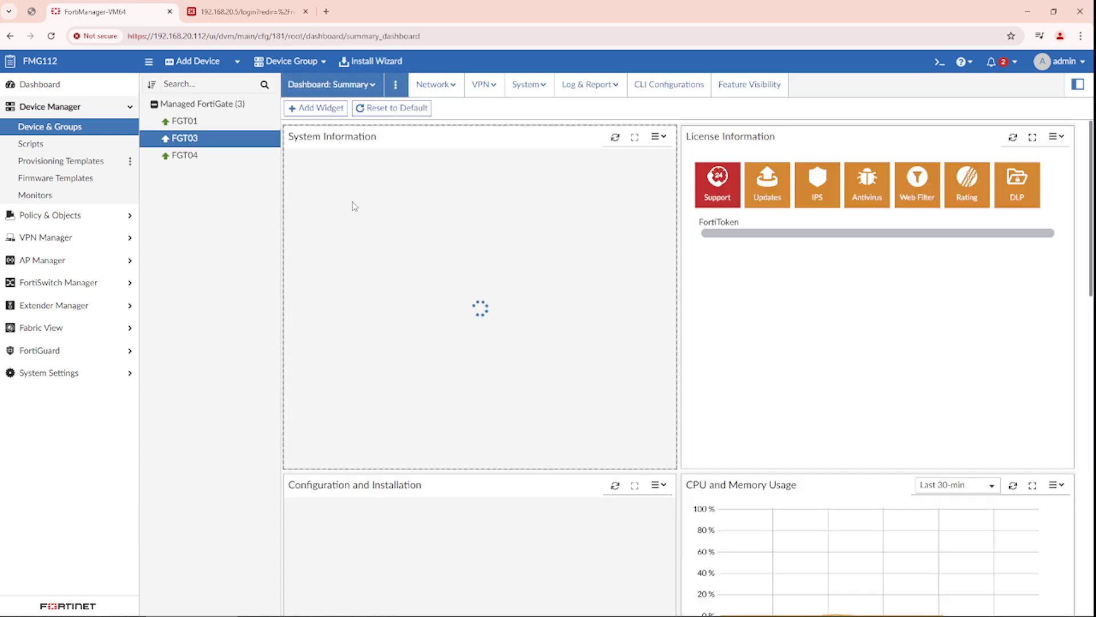
pyautogui.scroll(-4, 467, 305)
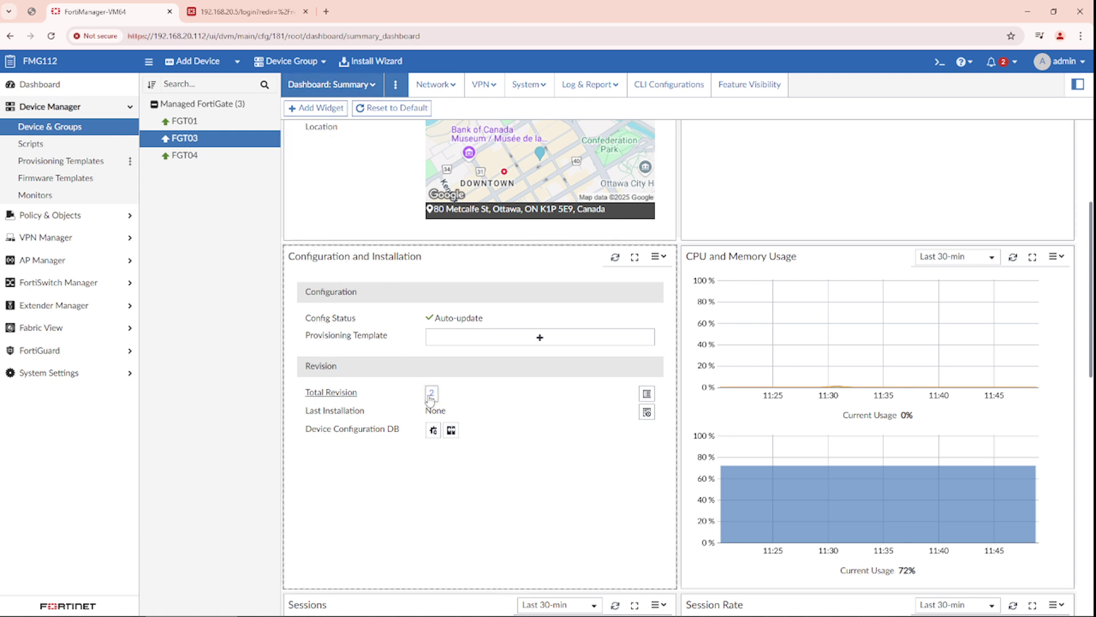
pyautogui.click(647, 394)
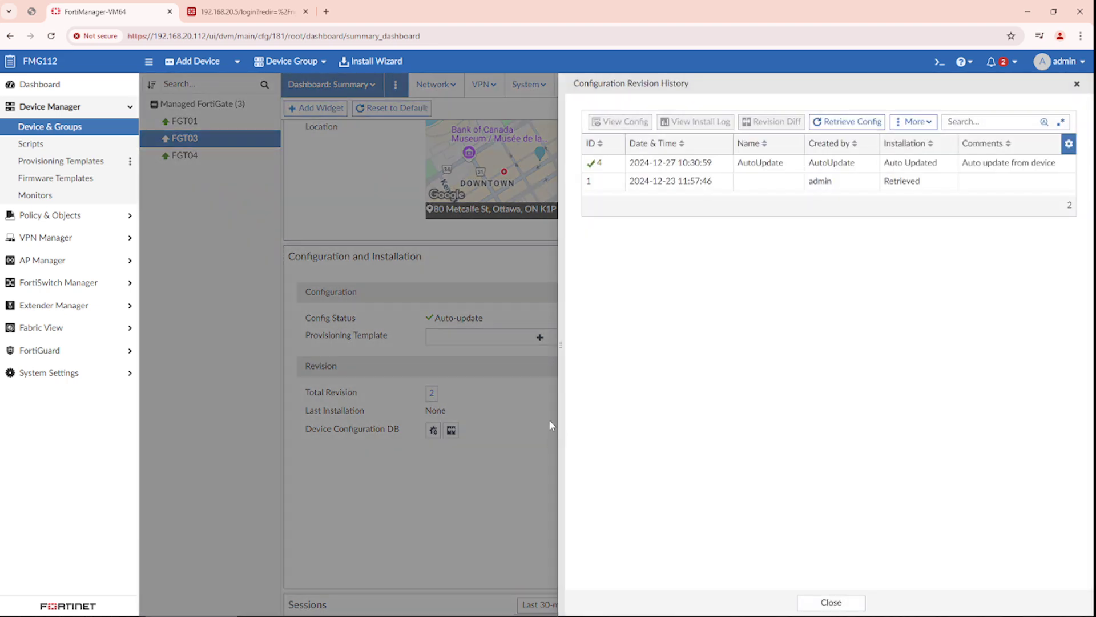
pyautogui.click(650, 165)
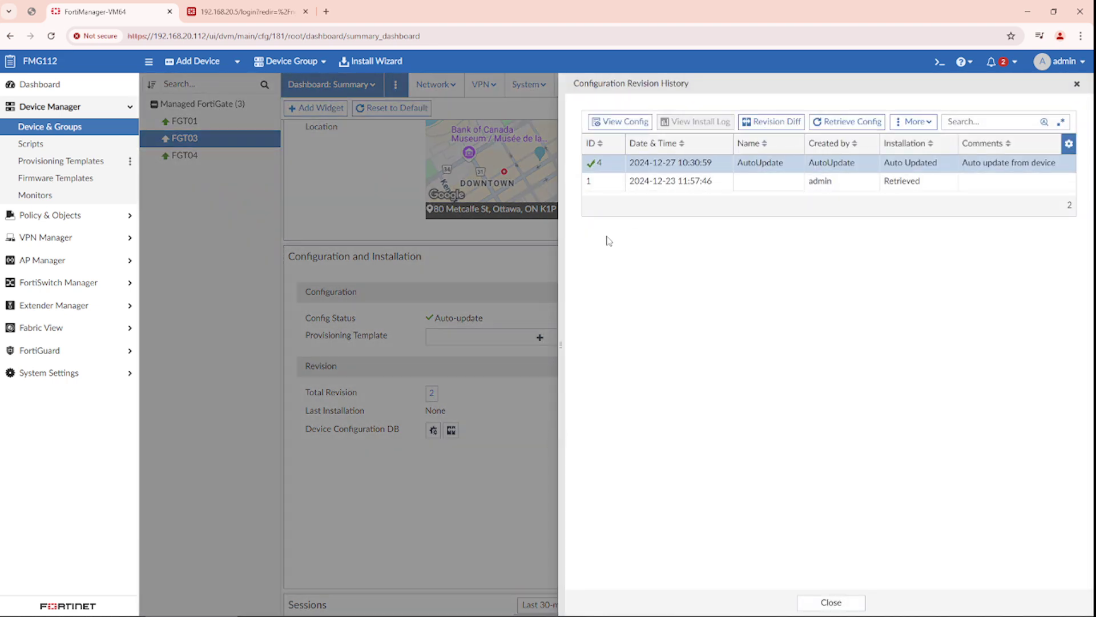
pyautogui.click(621, 120)
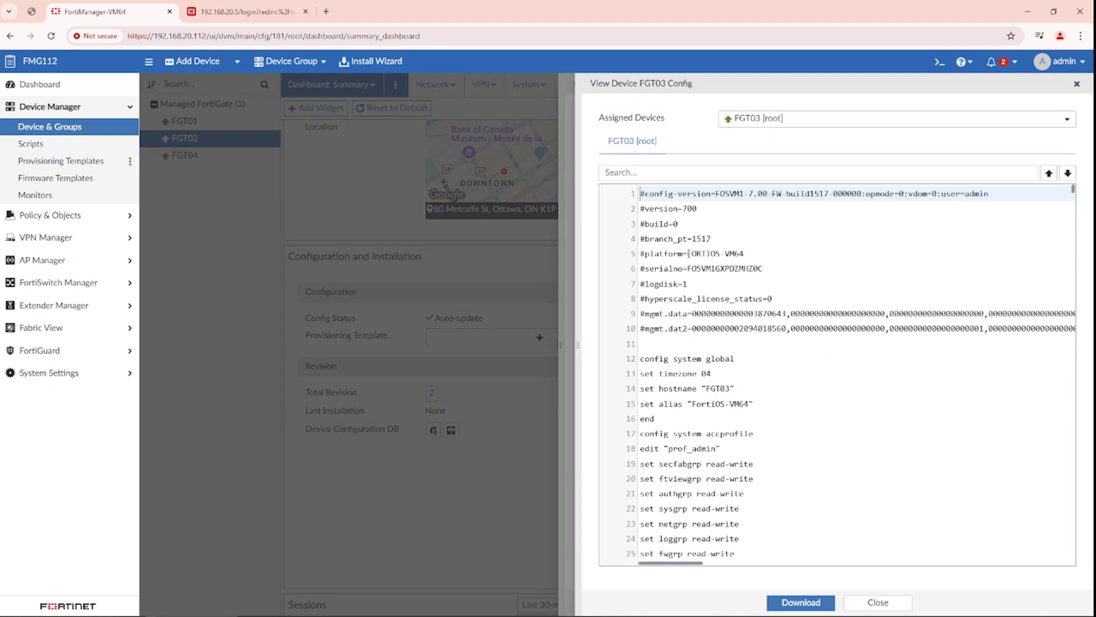
pyautogui.scroll(-20, 695, 253)
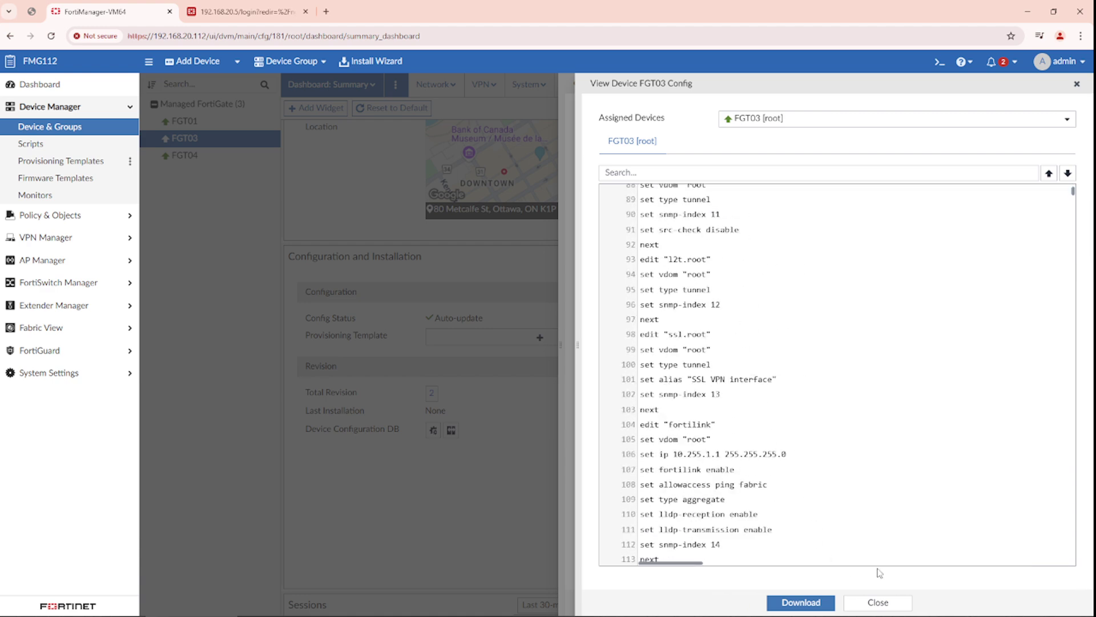
pyautogui.click(878, 602)
pyautogui.click(828, 602)
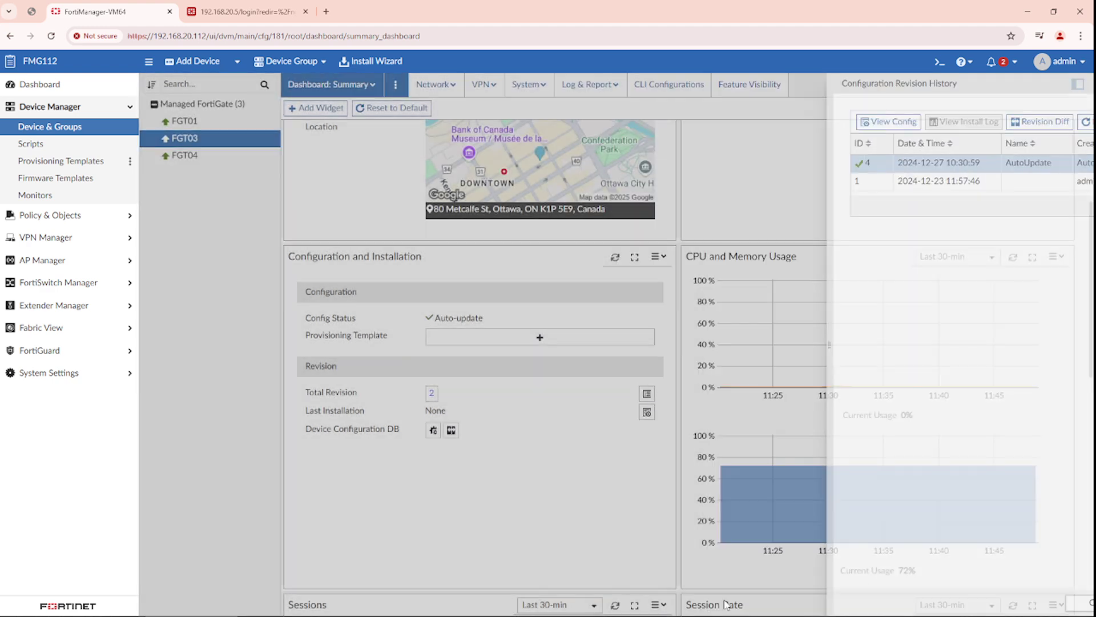
pyautogui.click(203, 103)
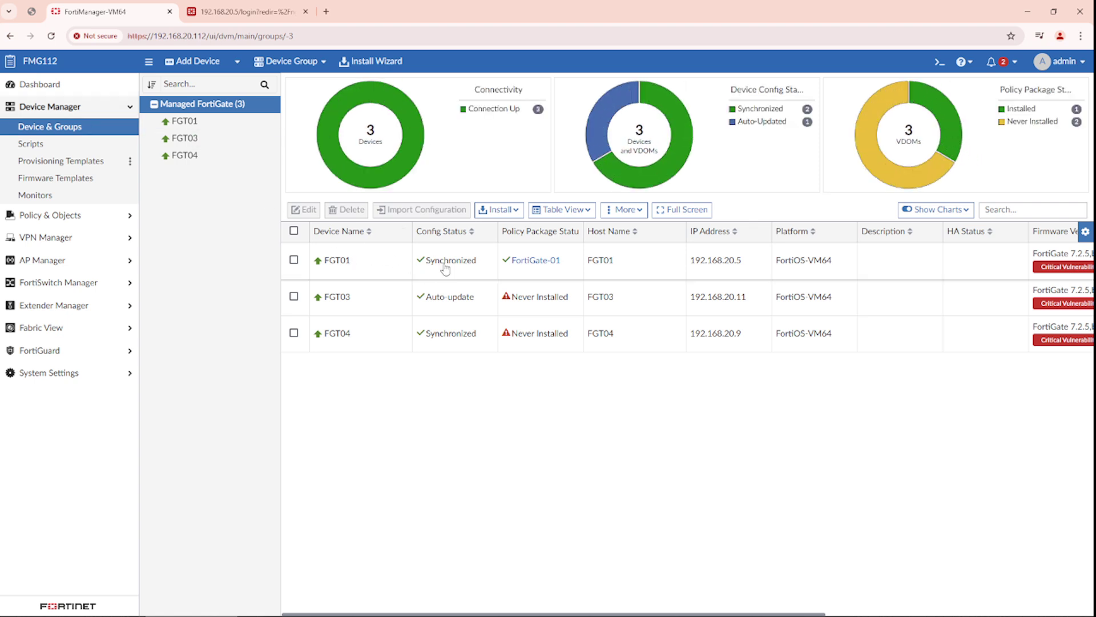
# - Replace FGT01's secondary DNS server 1.1.1.1 with 8.8.8.8 and apply the change
pyautogui.doubleClick(446, 268)
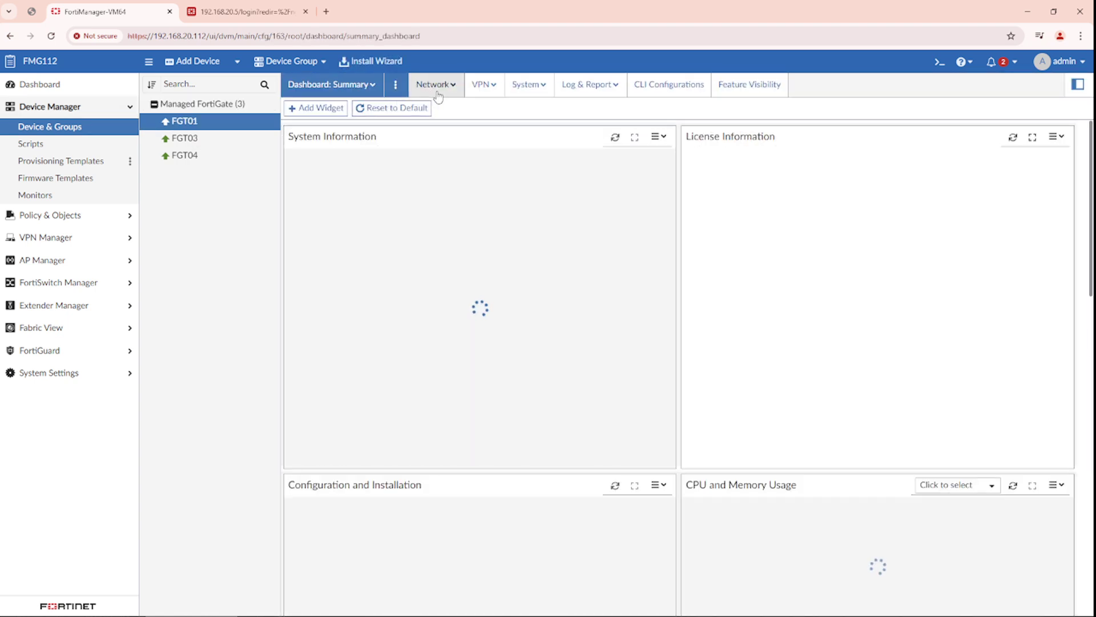
pyautogui.click(462, 91)
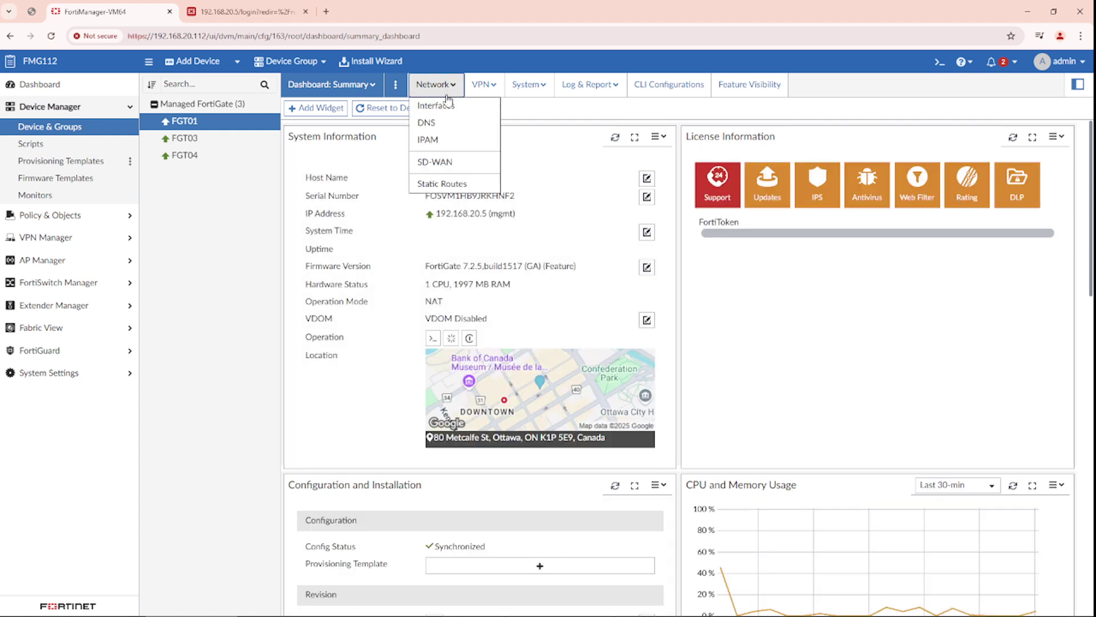
pyautogui.click(448, 124)
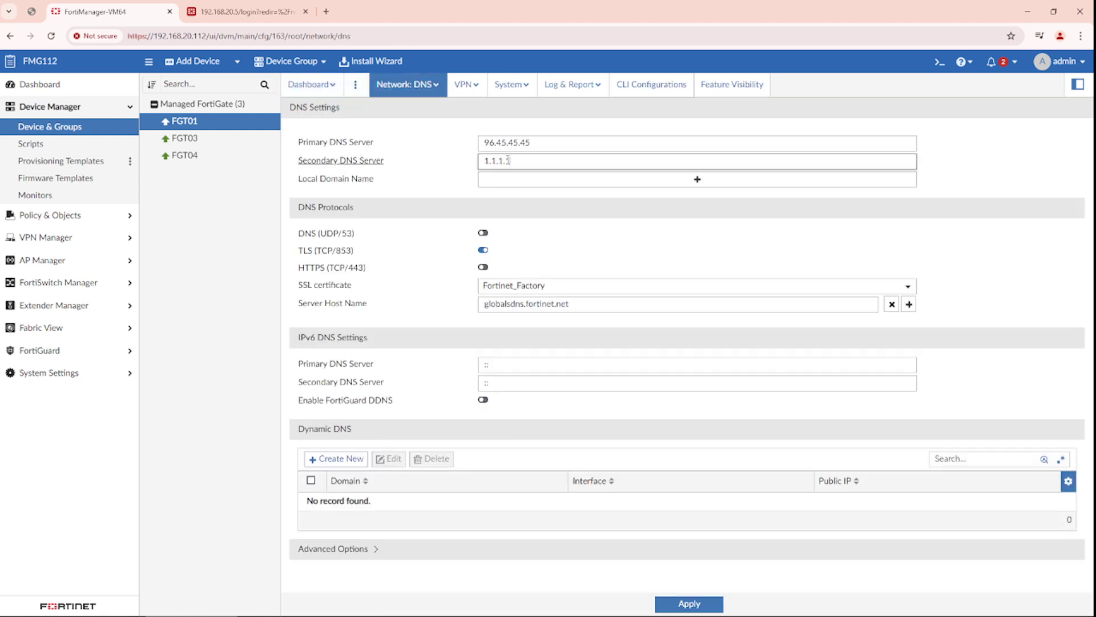
pyautogui.moveTo(480, 132); pyautogui.dragTo(469, 160)
pyautogui.click(543, 161)
pyautogui.doubleClick(542, 161)
pyautogui.write('8.8.8')
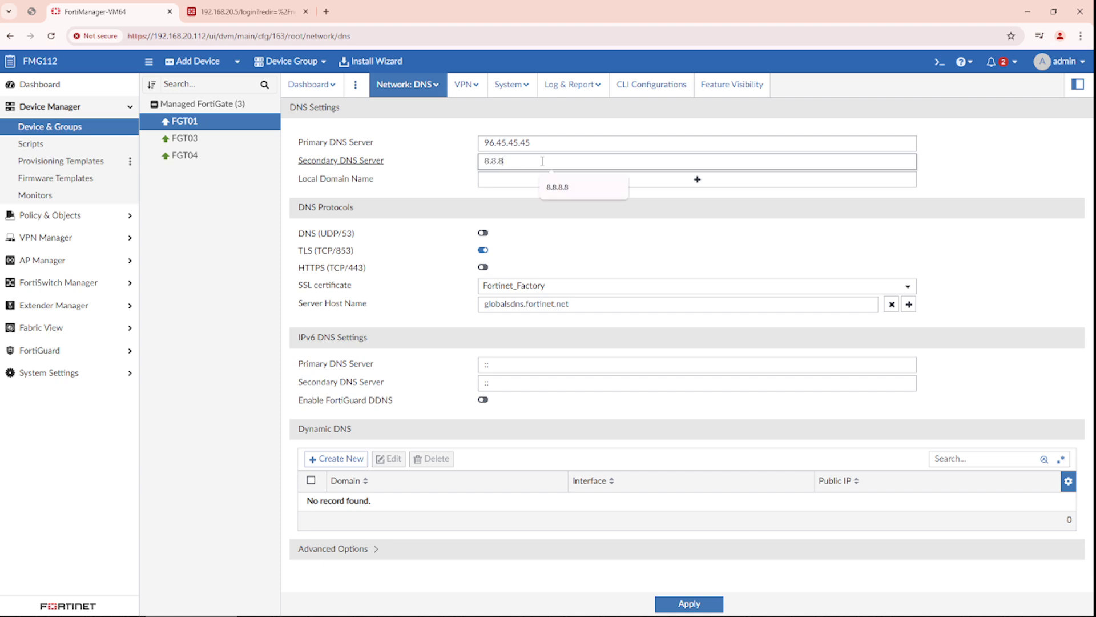
pyautogui.write('.8')
pyautogui.click(710, 335)
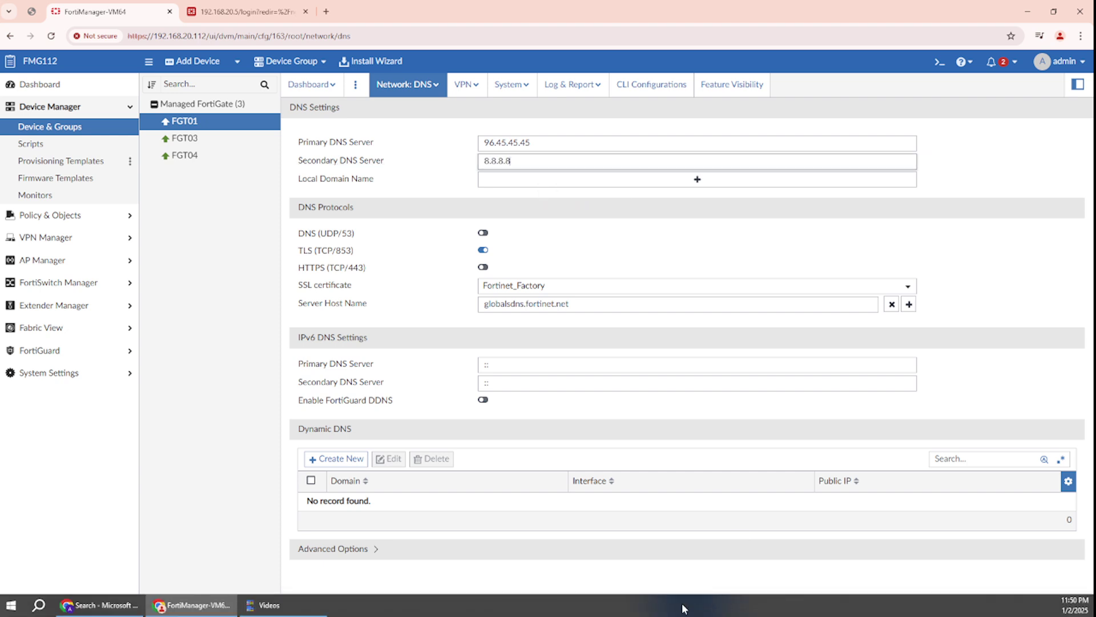
pyautogui.click(688, 602)
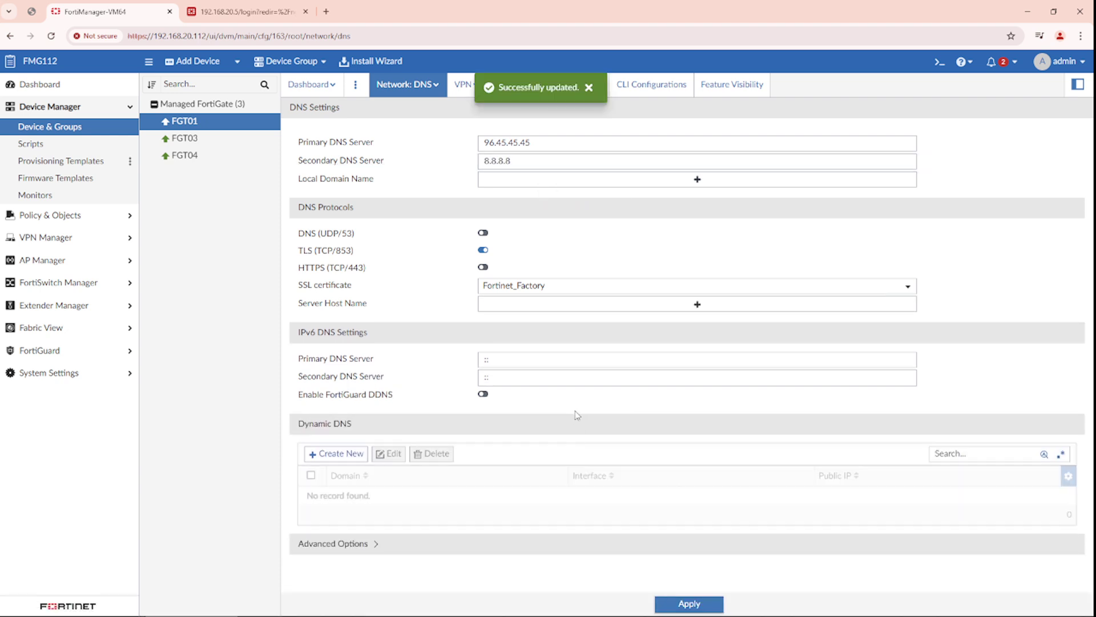
pyautogui.click(228, 107)
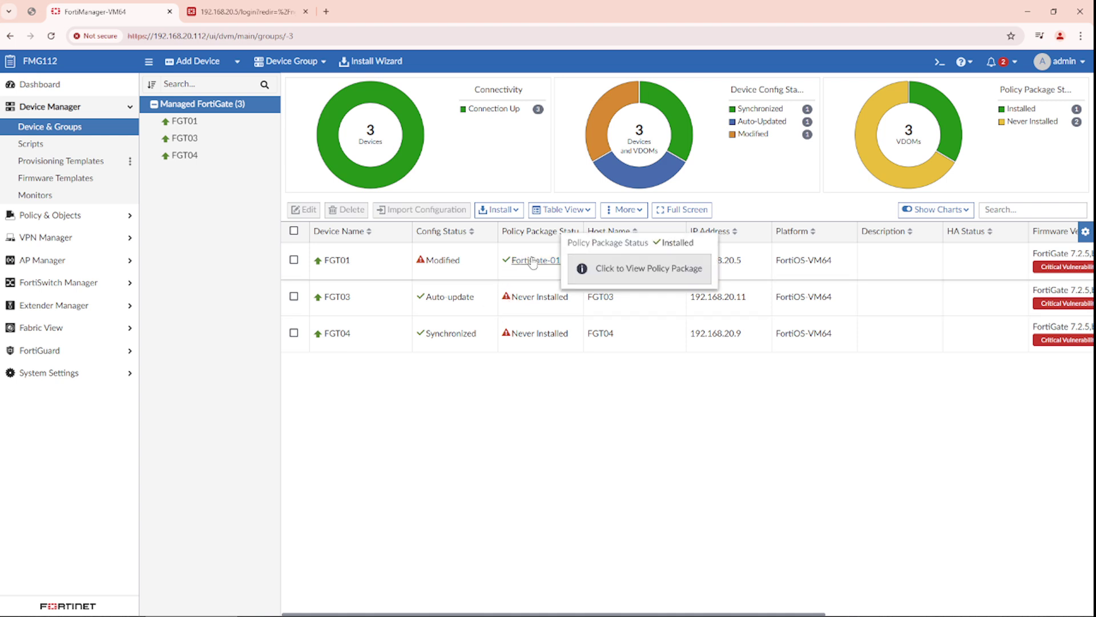
# - Open the FortiGate-01 policy package's firewall policies under Policy & Objects
pyautogui.moveTo(531, 263)
pyautogui.click(94, 217)
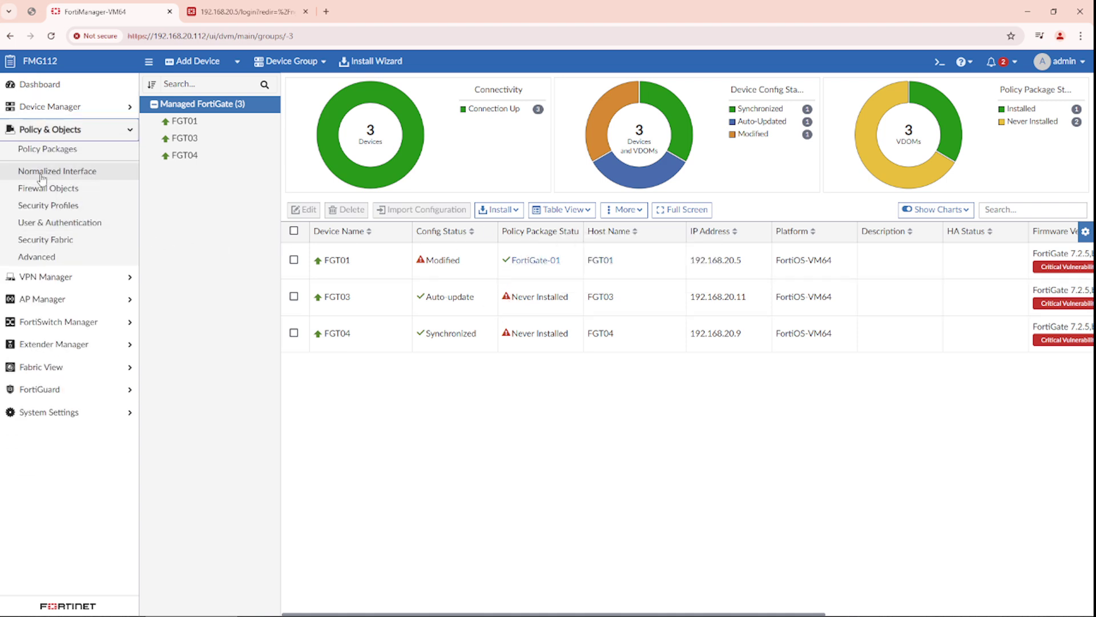
pyautogui.click(49, 149)
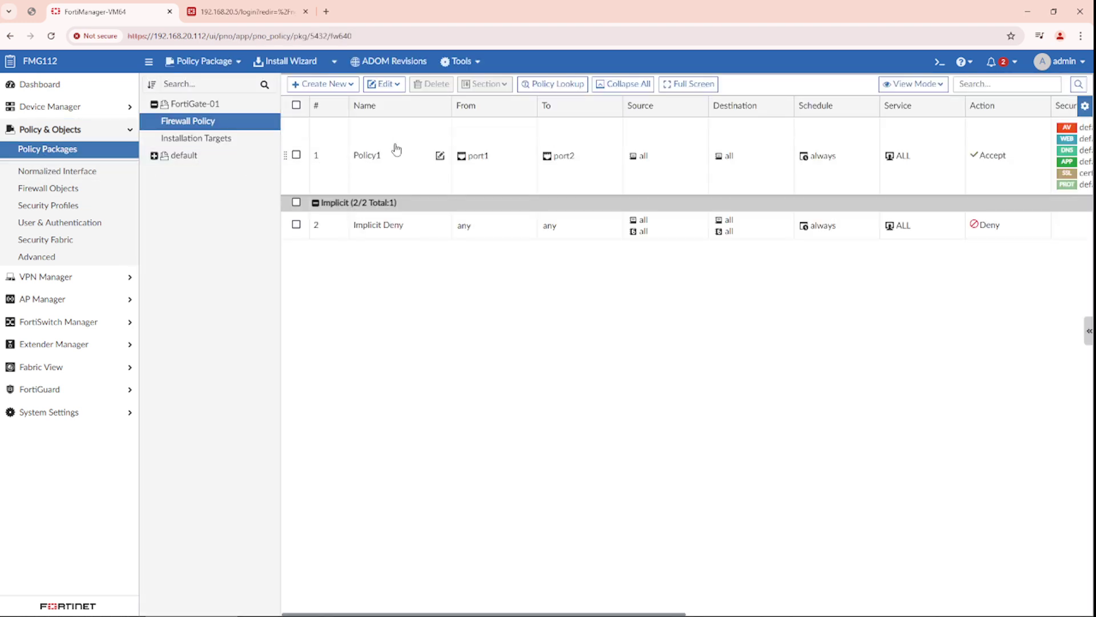
pyautogui.click(545, 161)
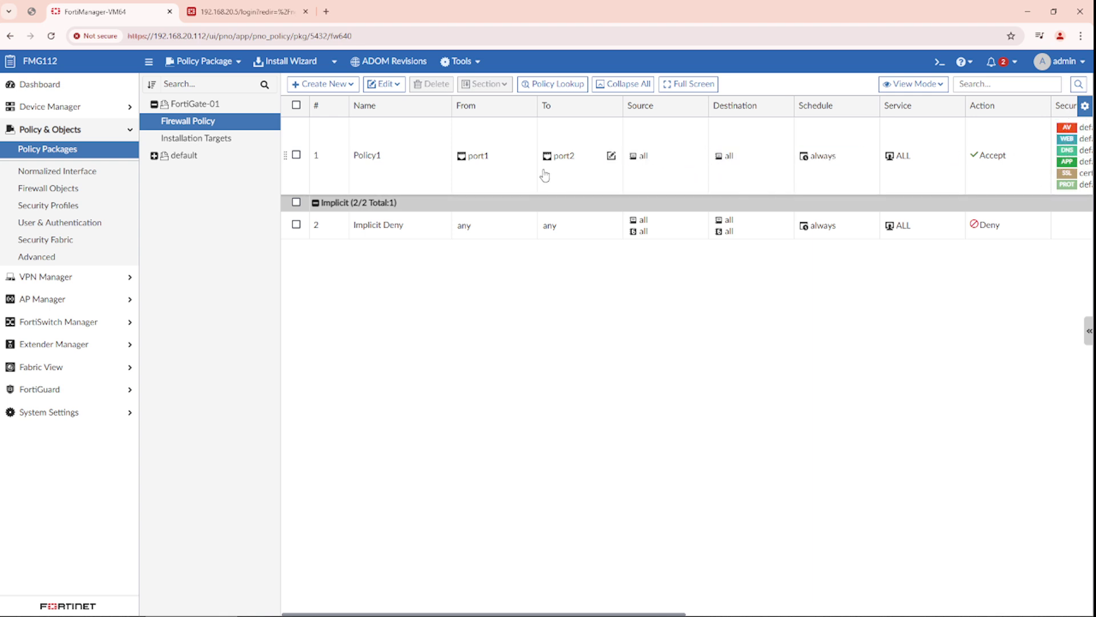
# - Rename Policy1 to Policy1-test and save it with the change note 'rename'
pyautogui.doubleClick(393, 171)
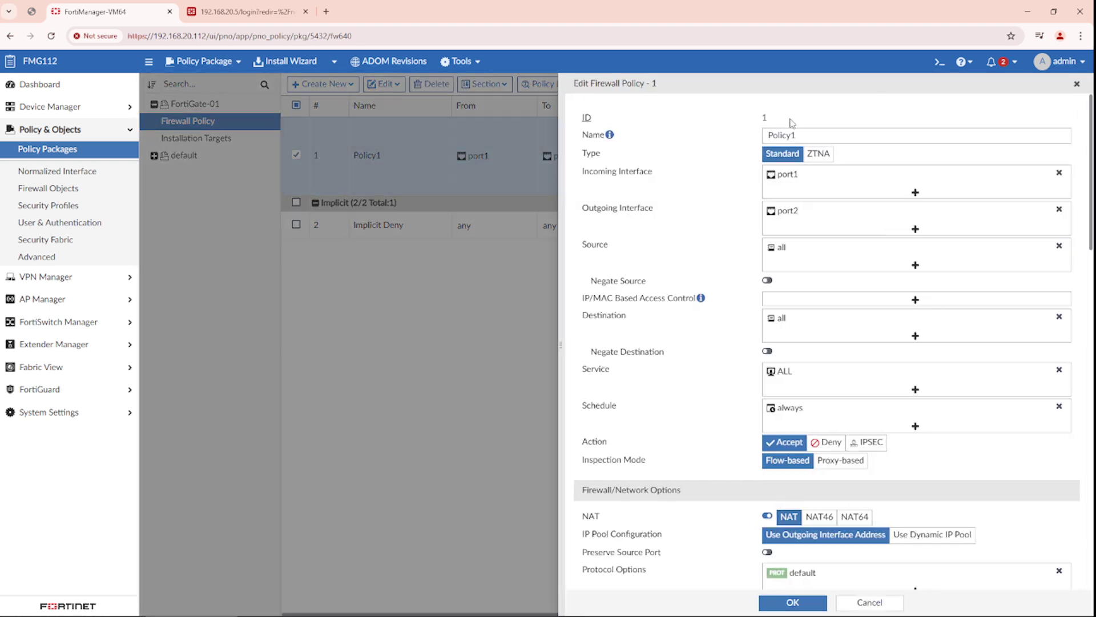
pyautogui.click(802, 136)
pyautogui.write('-test')
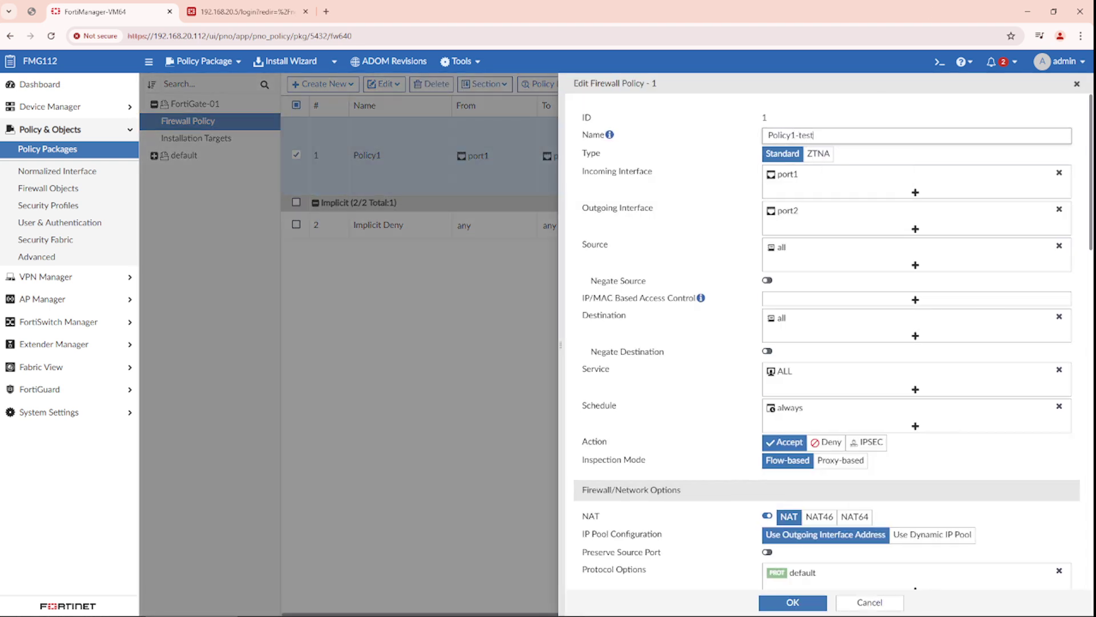
pyautogui.click(797, 602)
pyautogui.click(538, 186)
pyautogui.write('rename')
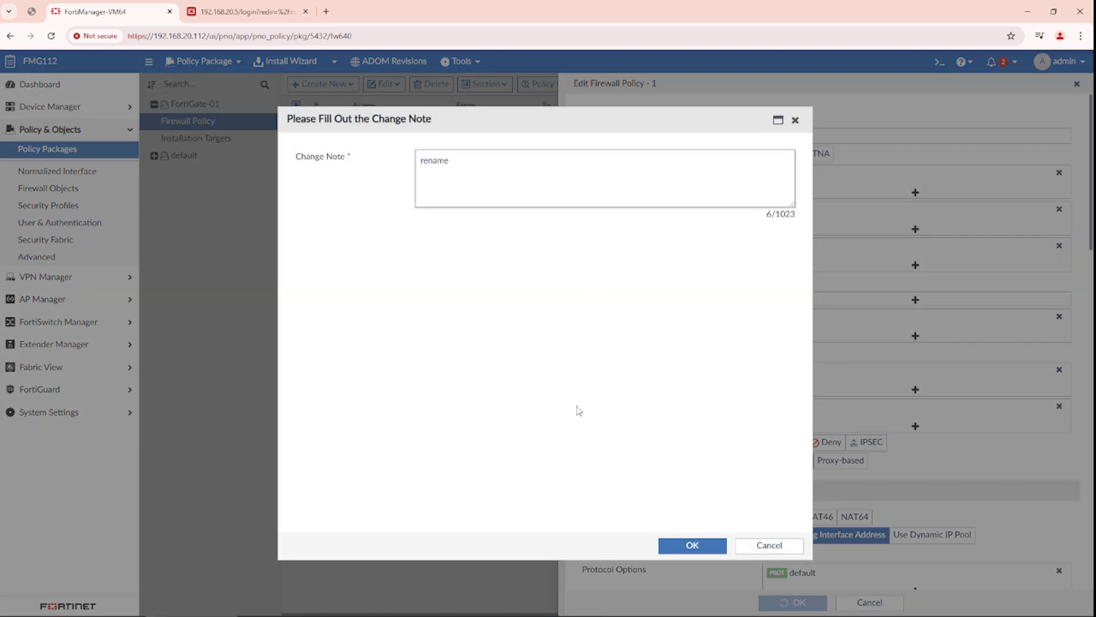
pyautogui.click(692, 545)
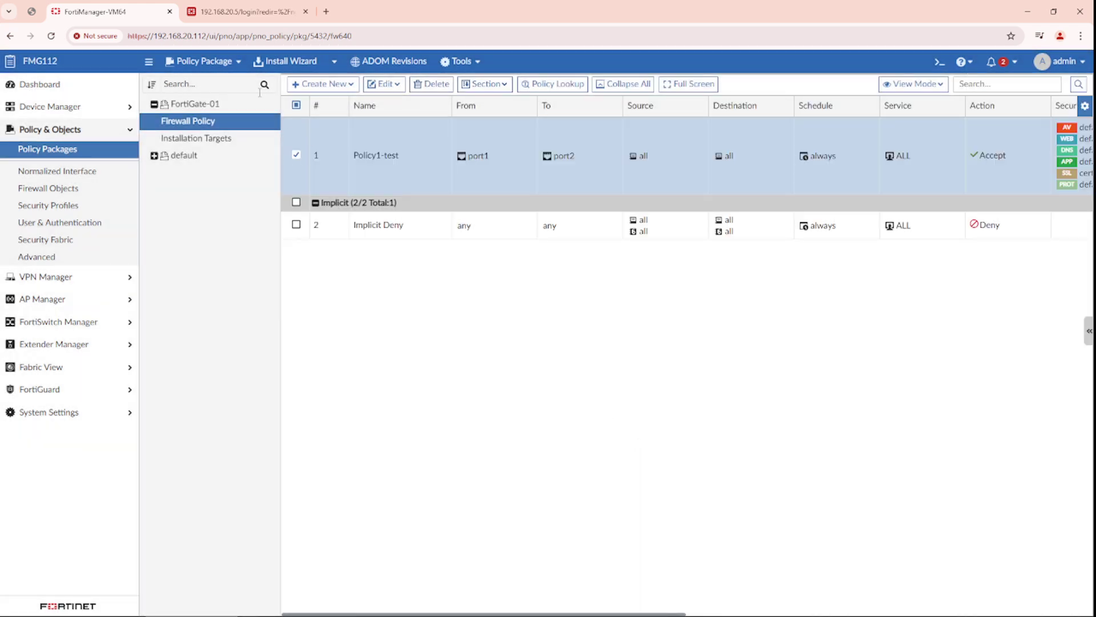
# - Start the Install Wizard with Install Policy Package & Device Settings for the FortiGate-01 package
pyautogui.click(65, 113)
pyautogui.click(57, 127)
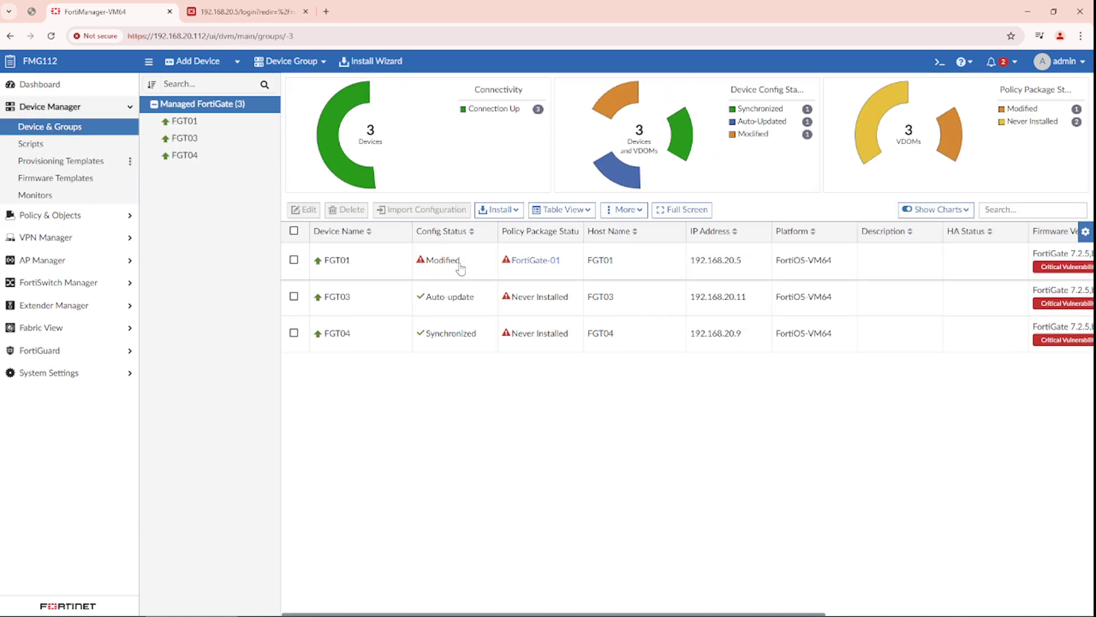
pyautogui.click(371, 61)
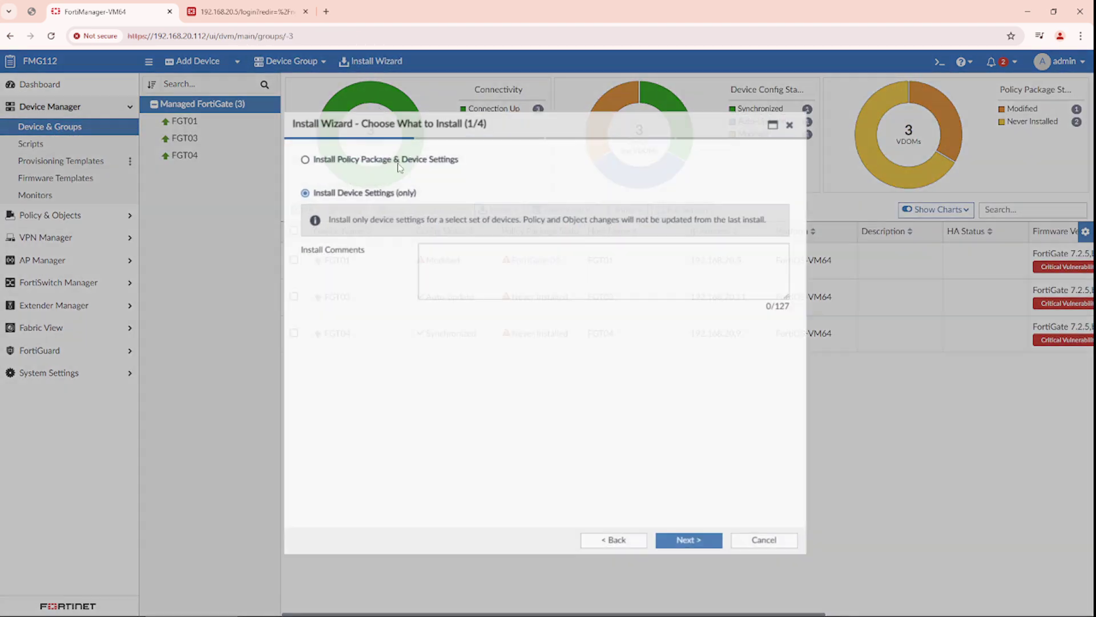
pyautogui.click(367, 155)
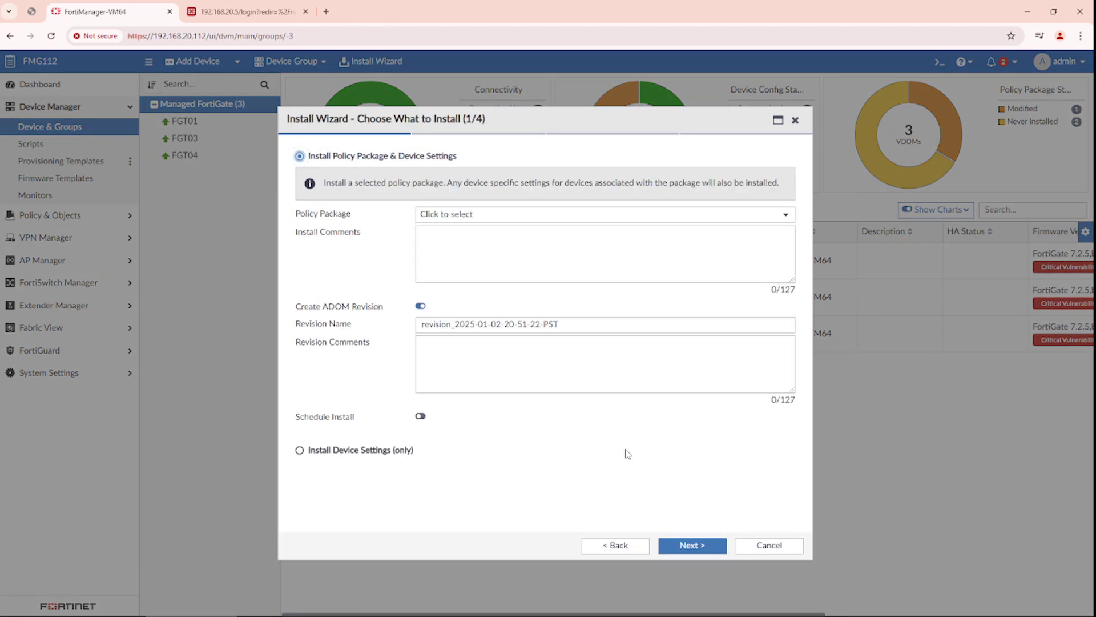
pyautogui.click(492, 216)
pyautogui.click(464, 260)
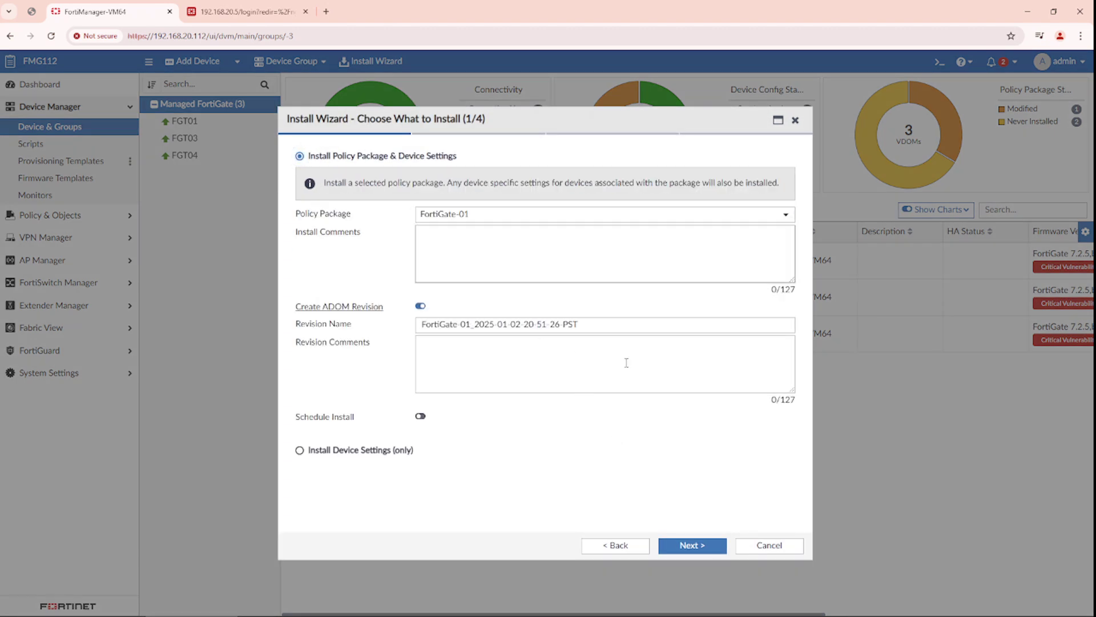
# - Advance to device validation and preview the commands pending for FGT01
pyautogui.click(690, 545)
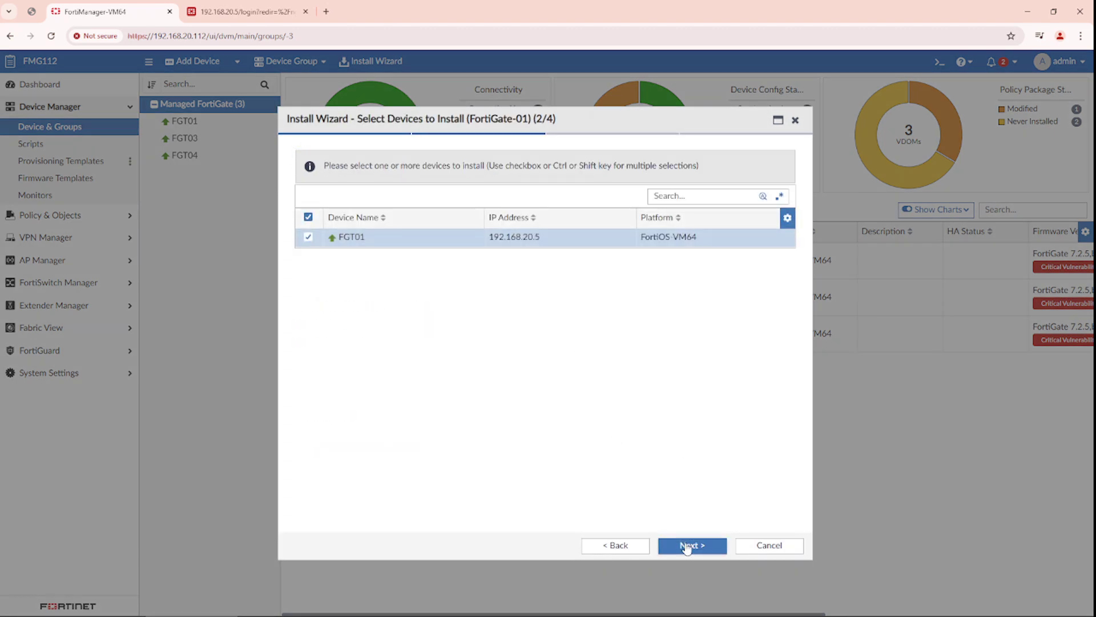
pyautogui.click(690, 544)
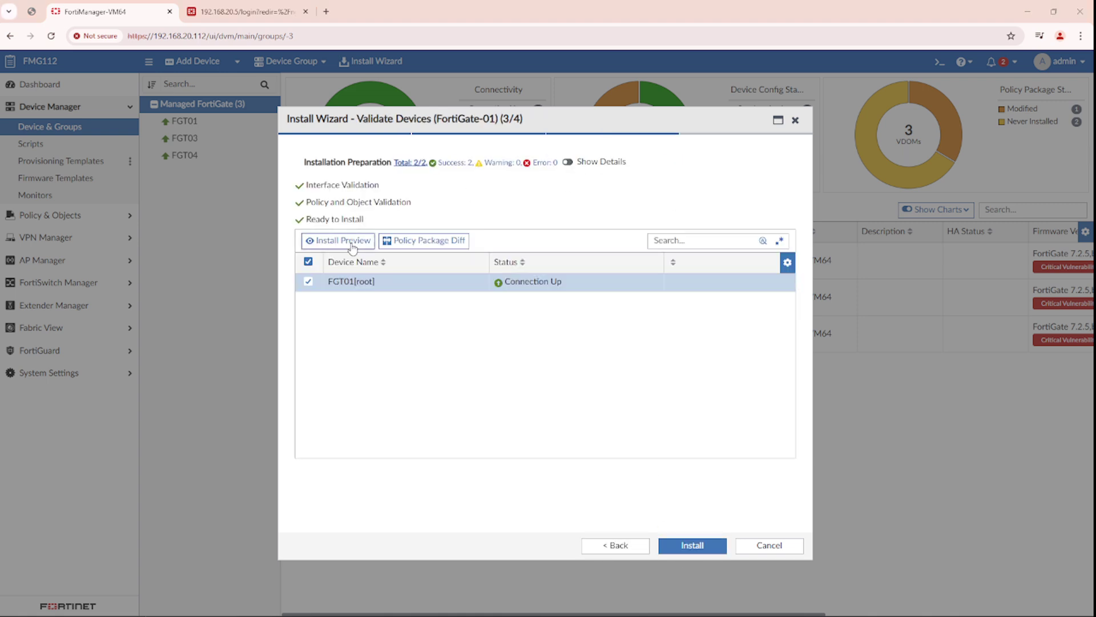
pyautogui.click(355, 241)
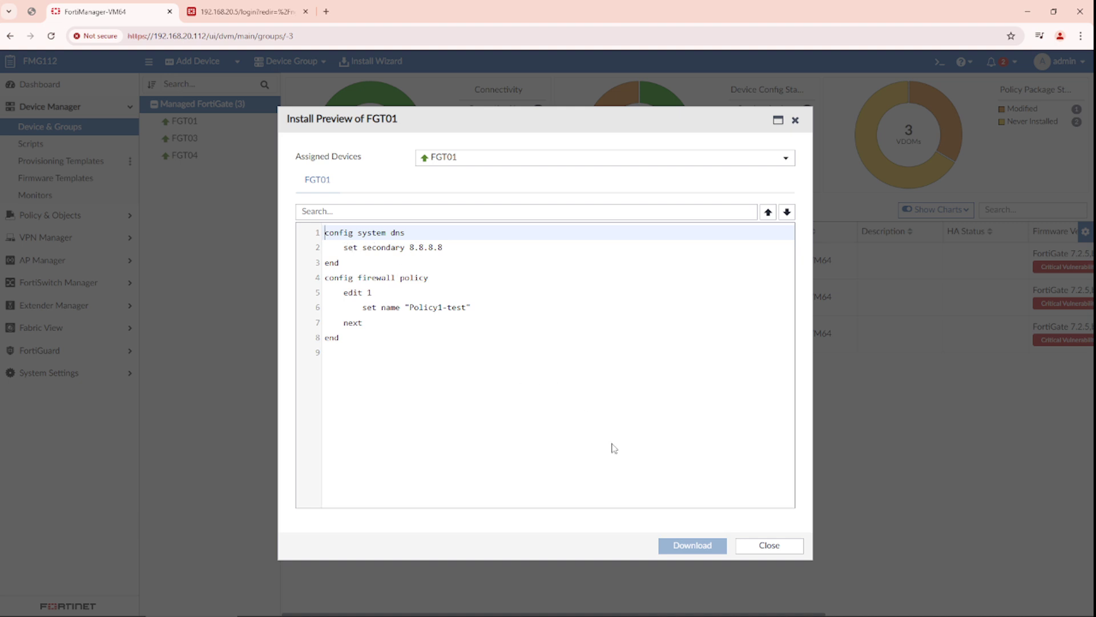
# - Close the Install Preview to return to the Validate Devices step
pyautogui.click(771, 544)
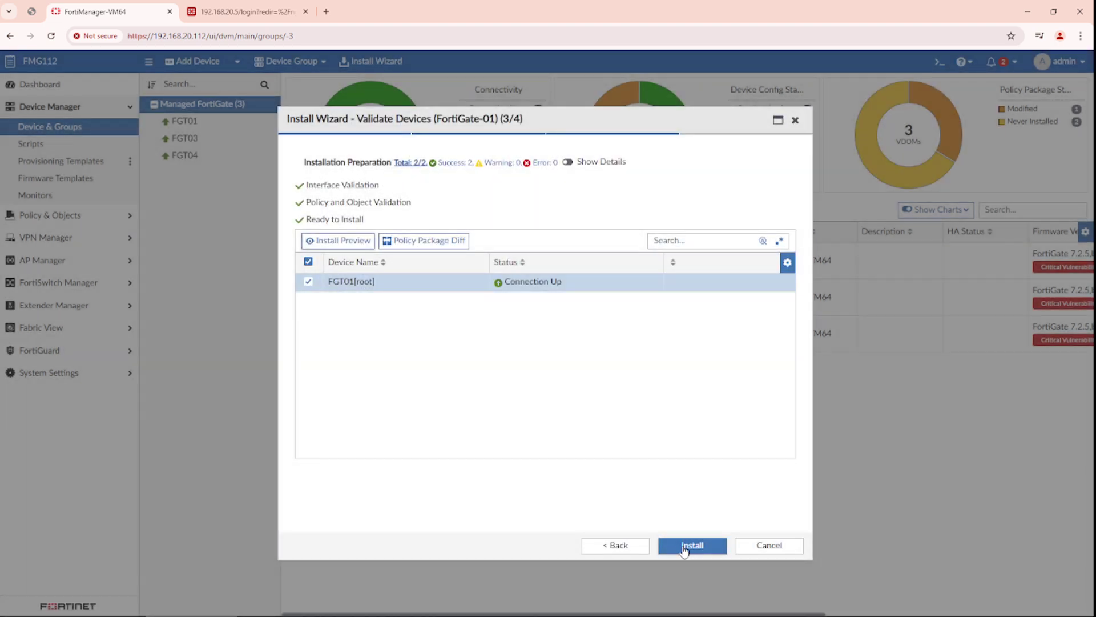
# - Install FortiGate-01 on FGT01, review FGT01's installation log, and finish the wizard
pyautogui.click(685, 549)
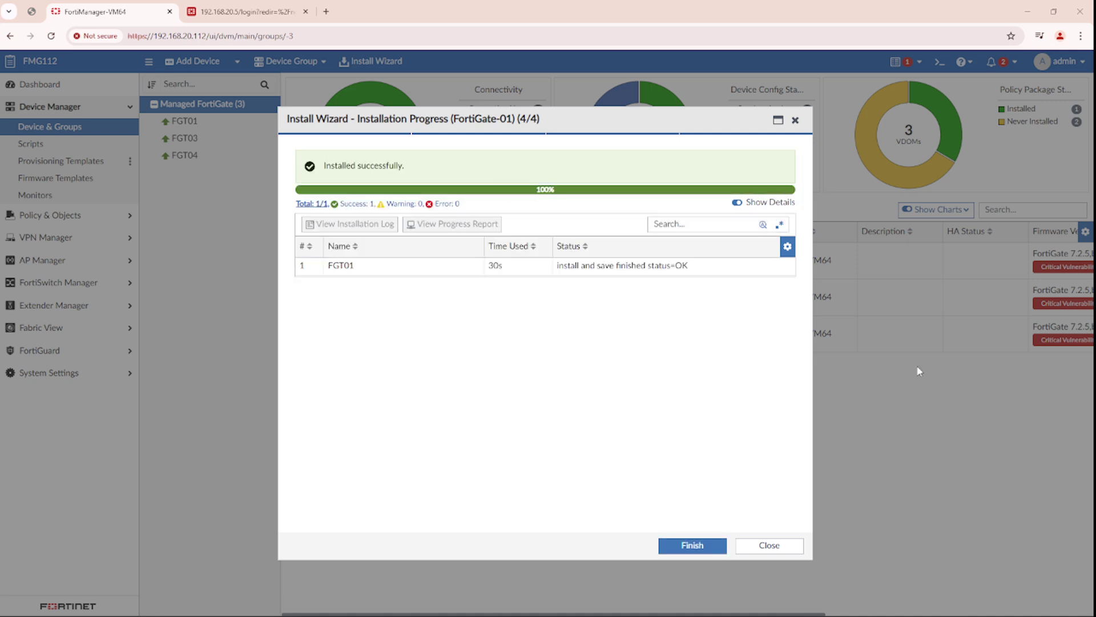
pyautogui.click(376, 271)
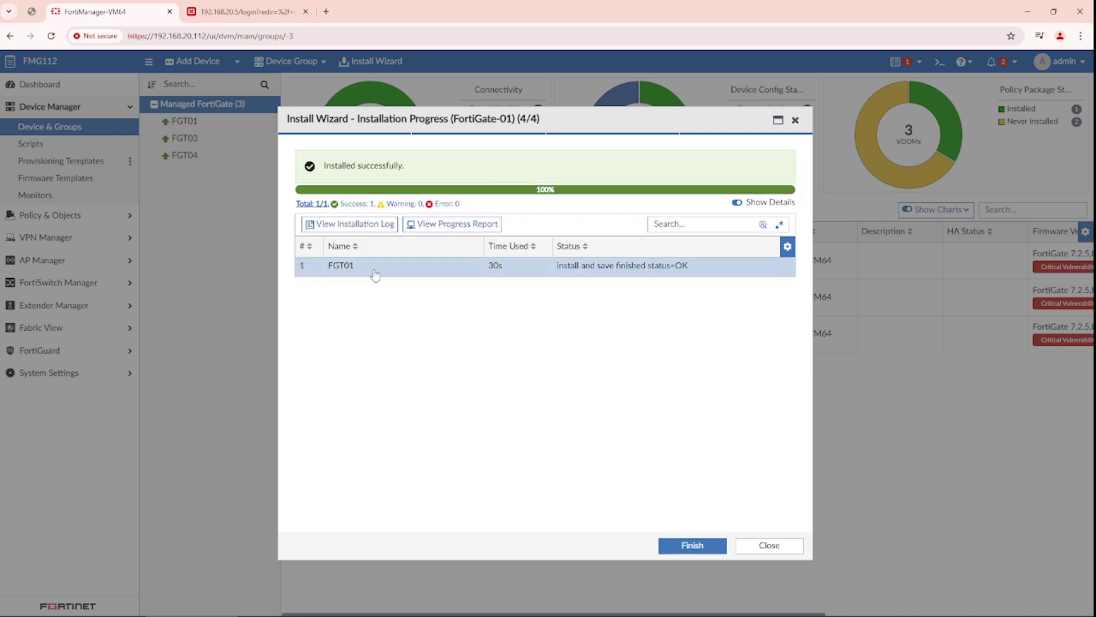
pyautogui.click(367, 227)
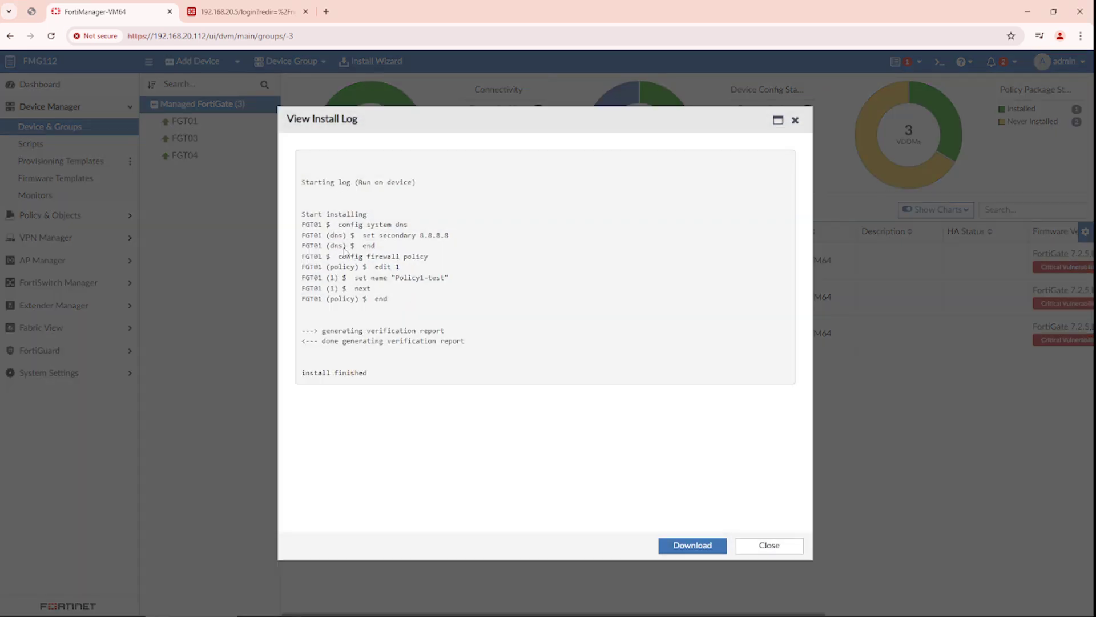
pyautogui.click(763, 545)
pyautogui.click(692, 544)
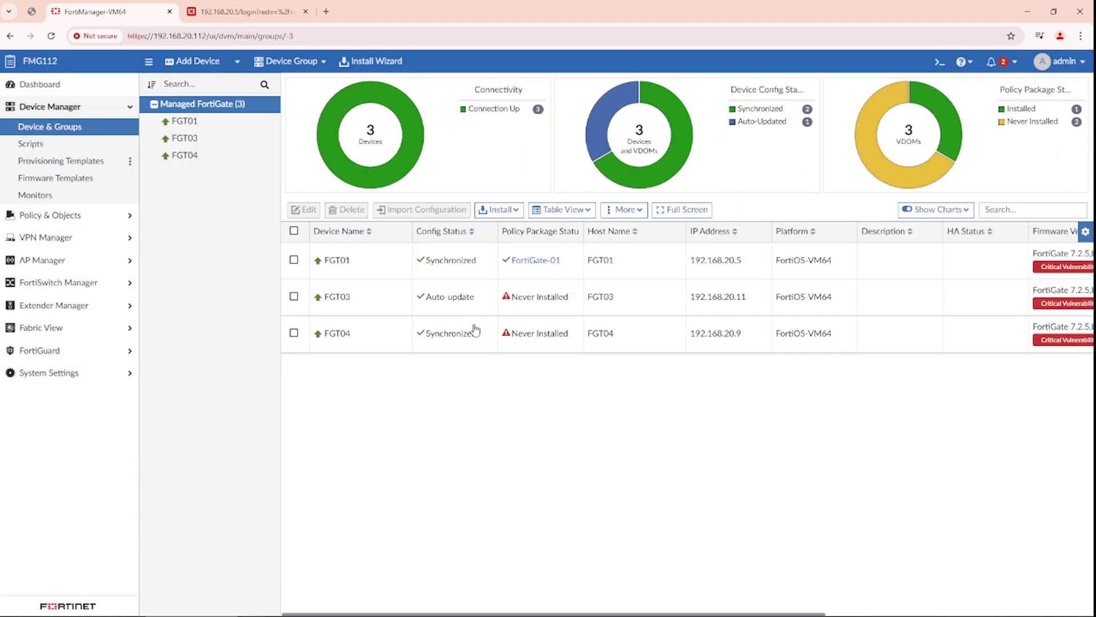
# - Log in to FGT01's FortiOS with the admin username and password, choosing read-write access
pyautogui.click(239, 12)
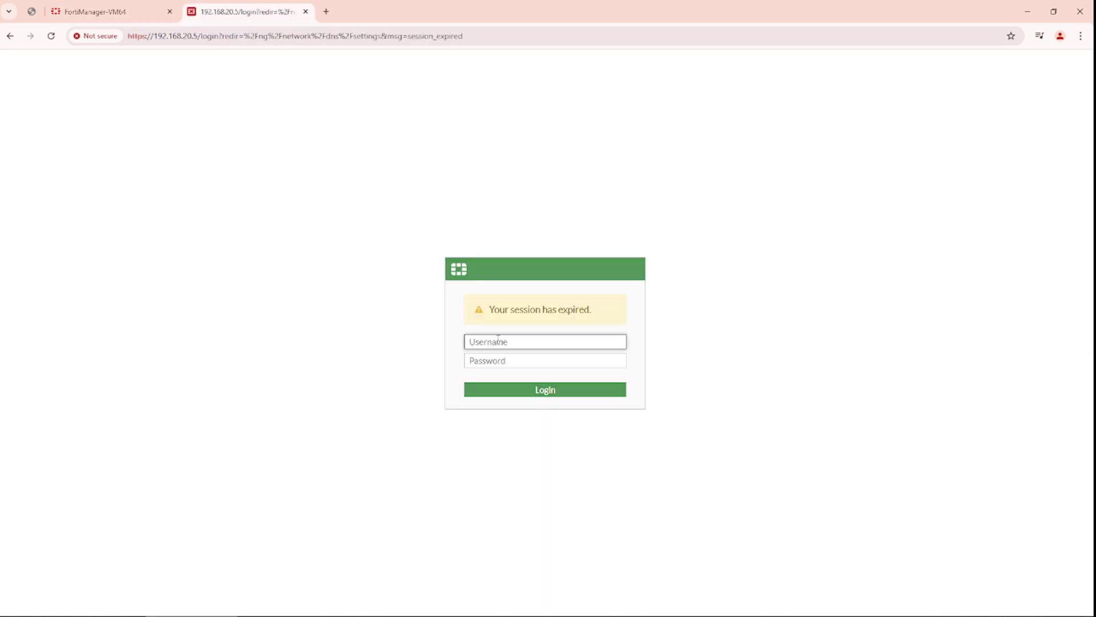
pyautogui.write('a')
pyautogui.press('Tab')
pyautogui.write('admin')
pyautogui.press('Return')
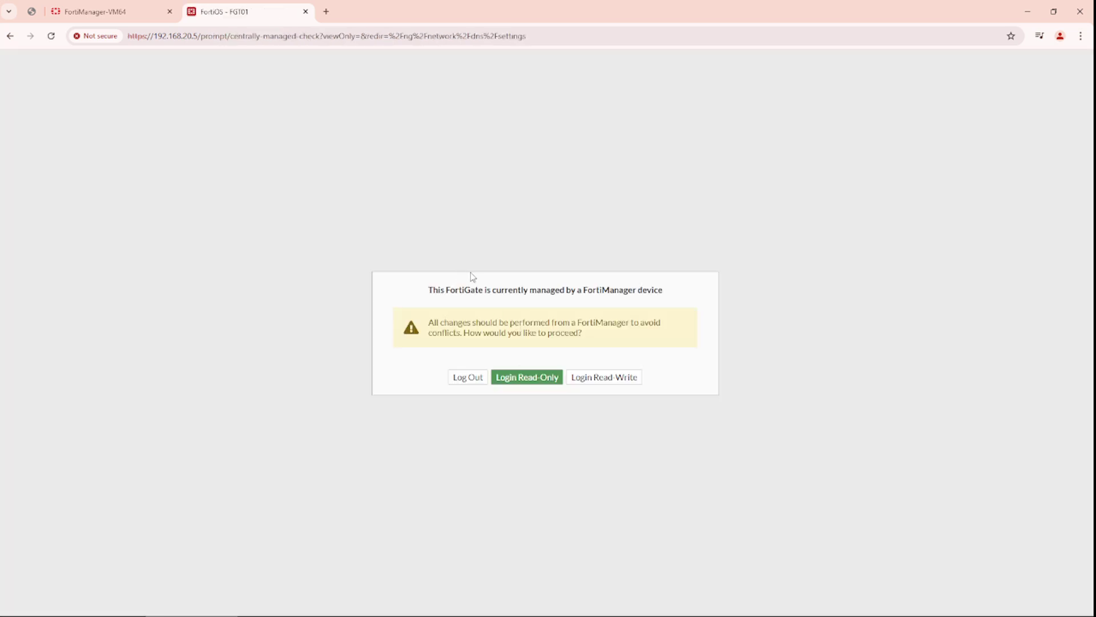
pyautogui.click(589, 382)
pyautogui.click(567, 379)
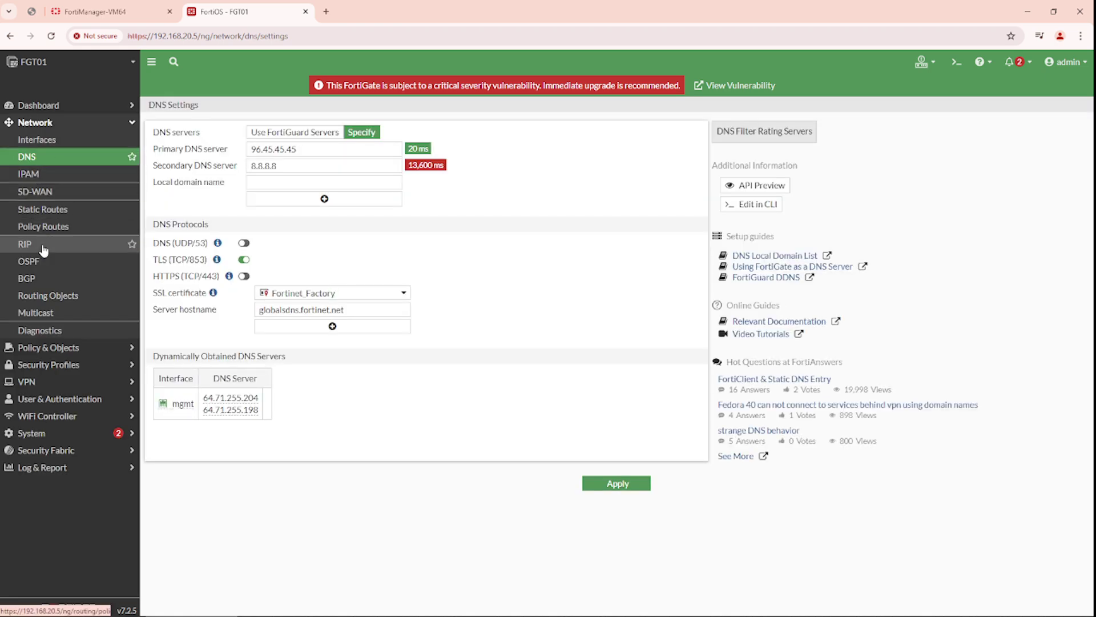
# - On FGT01, rename firewall policy Policy1-test back to Policy1, then return to FortiManager
pyautogui.click(57, 347)
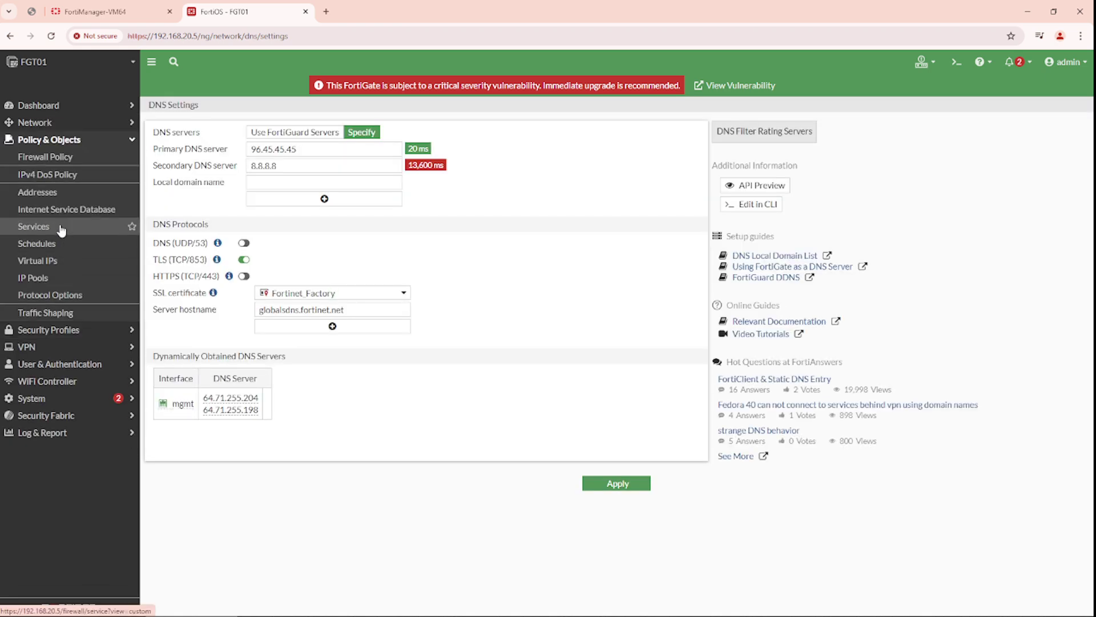
pyautogui.click(58, 157)
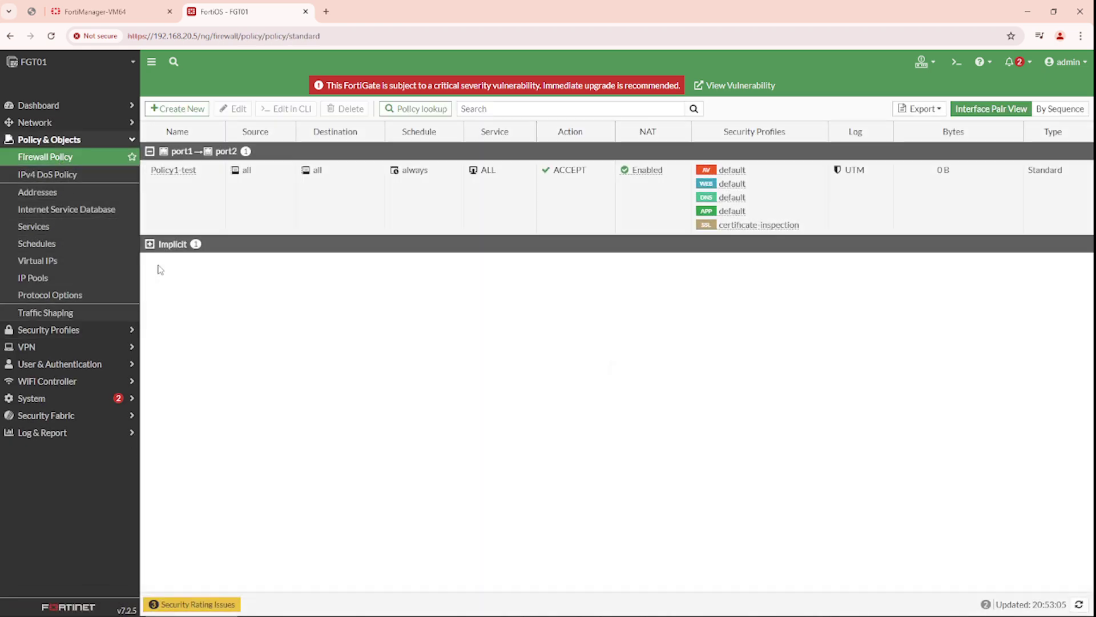
pyautogui.click(184, 198)
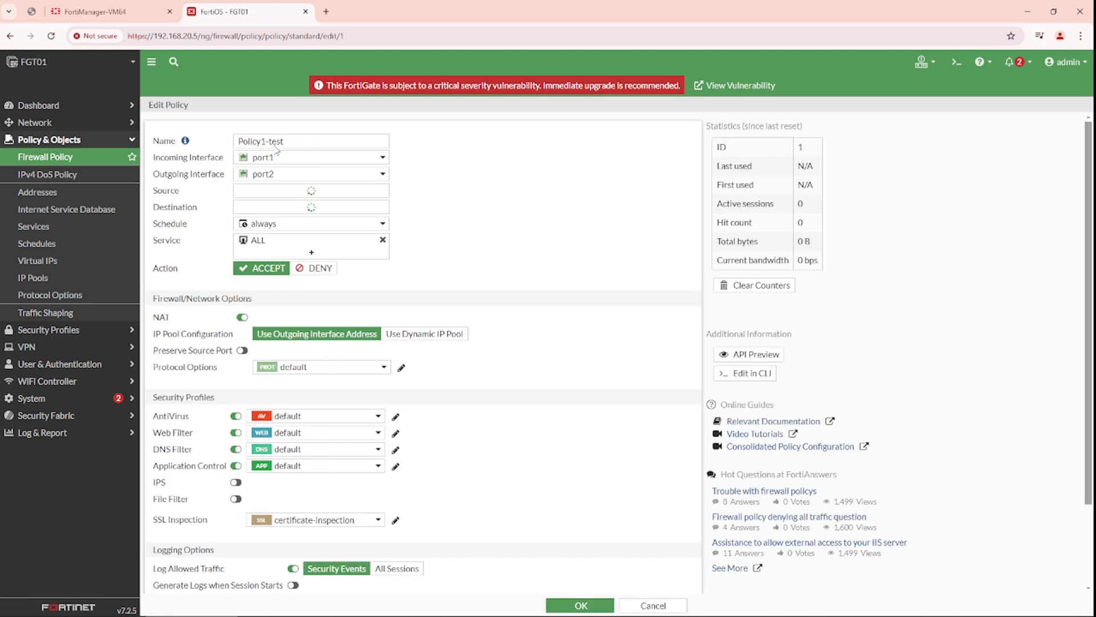
pyautogui.moveTo(269, 141); pyautogui.dragTo(301, 141)
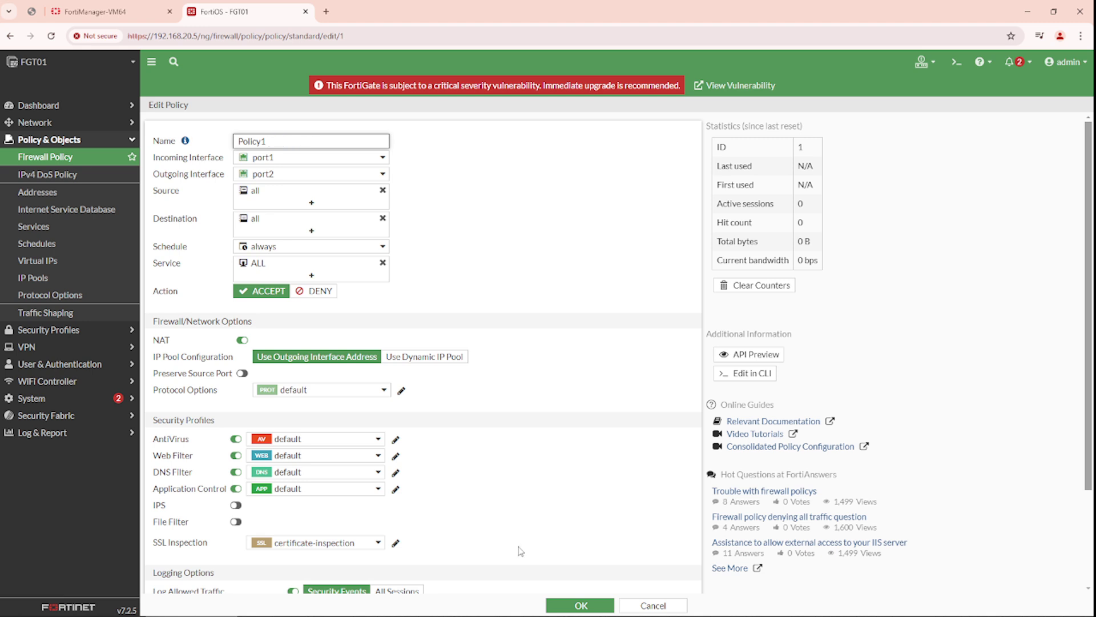
pyautogui.click(559, 606)
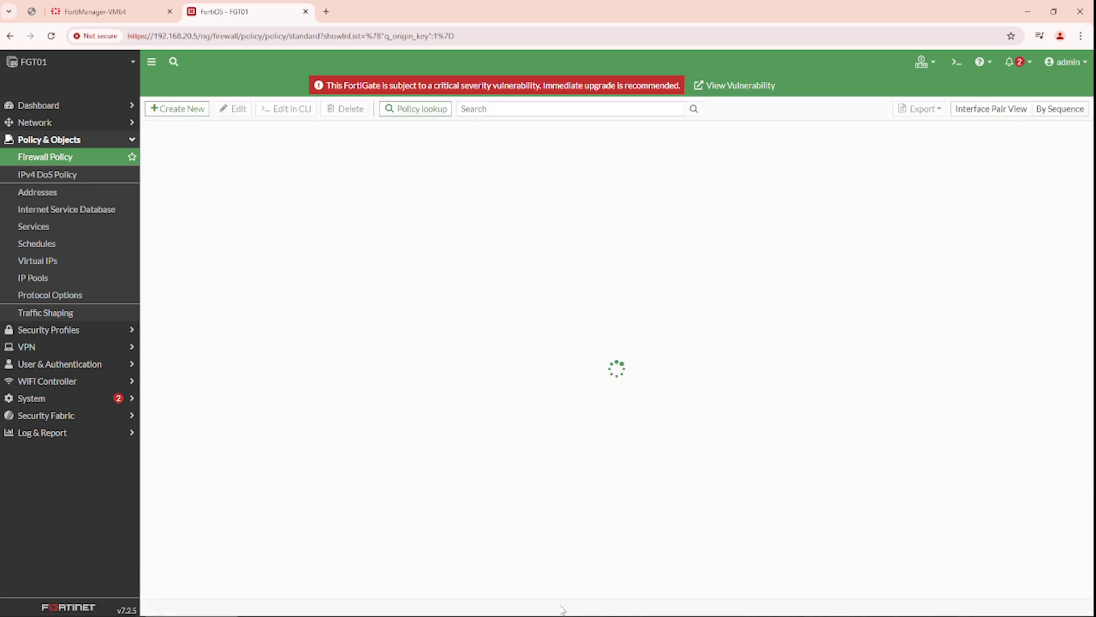
pyautogui.click(107, 14)
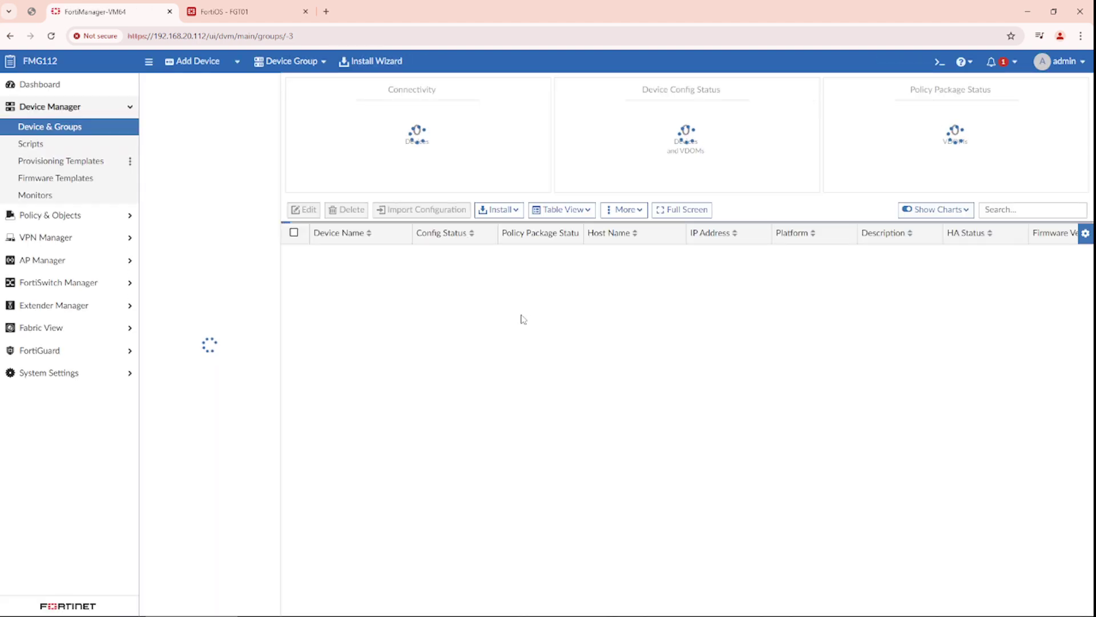
# - Inspect FGT01's FortiGate-01 policy package status, now showing Out of Sync after the reload
pyautogui.moveTo(523, 264)
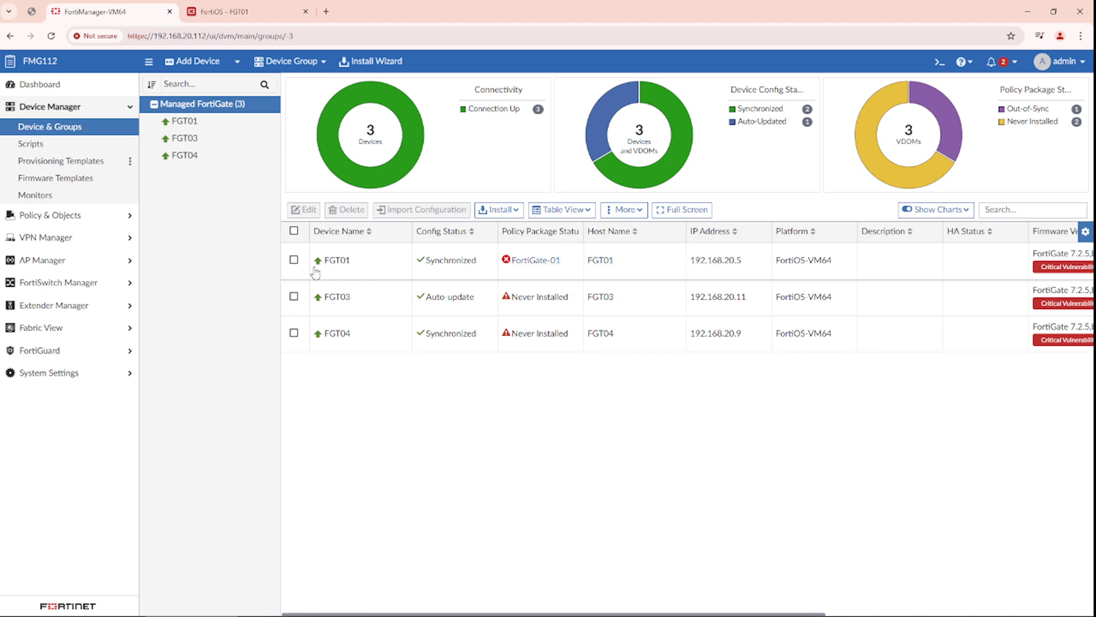
# - Run the Install Wizard for FGT01 with the FortiGate-01 policy package through device validation
pyautogui.click(294, 259)
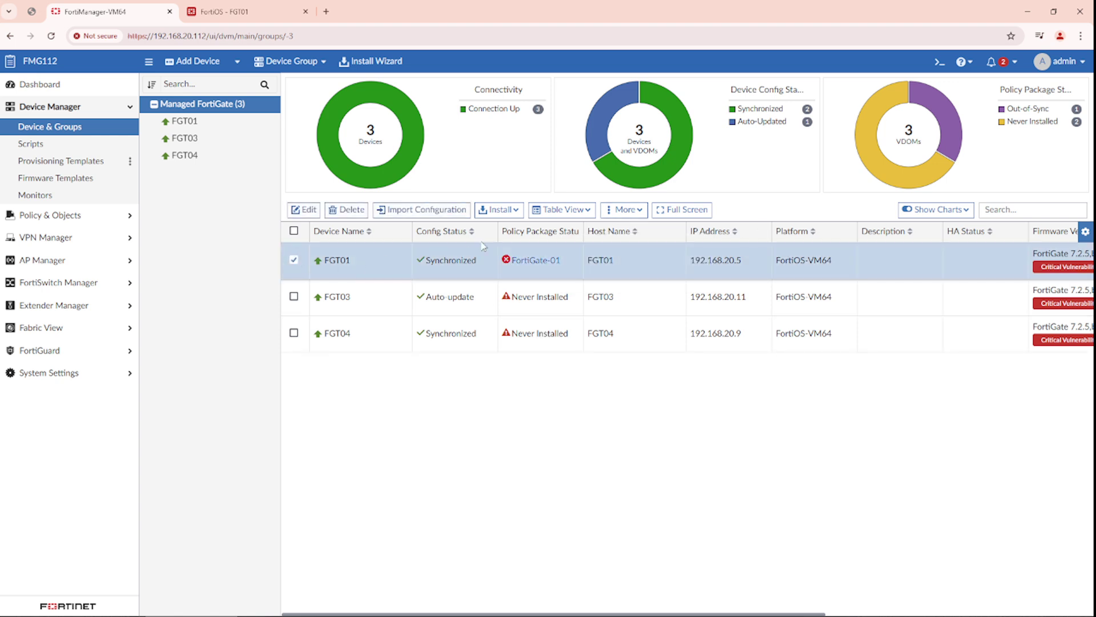
pyautogui.click(510, 216)
pyautogui.click(512, 234)
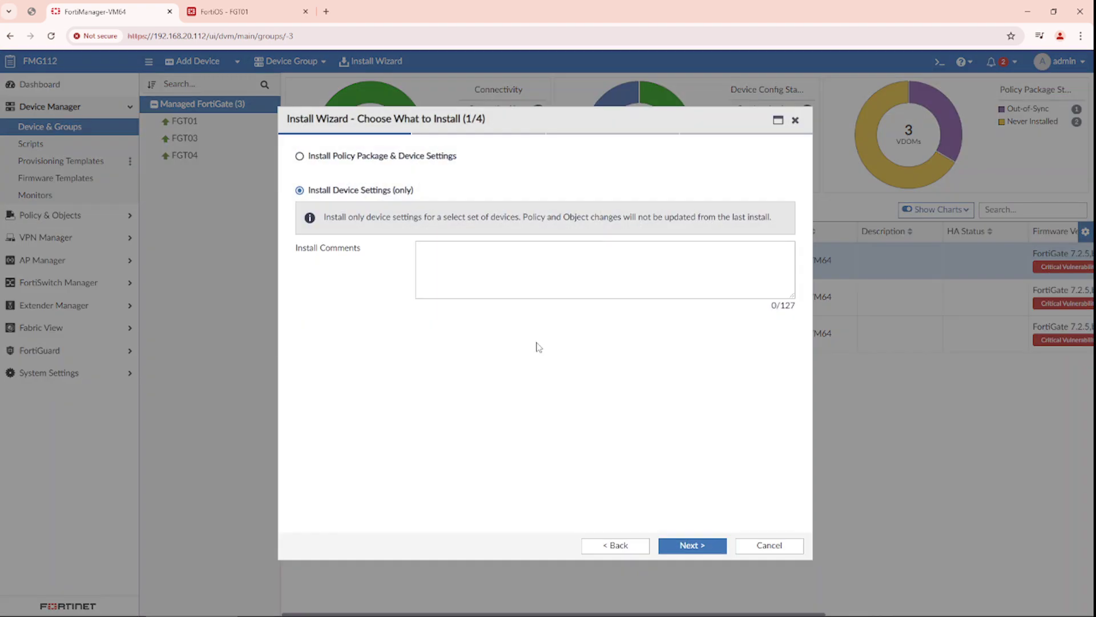
pyautogui.click(388, 162)
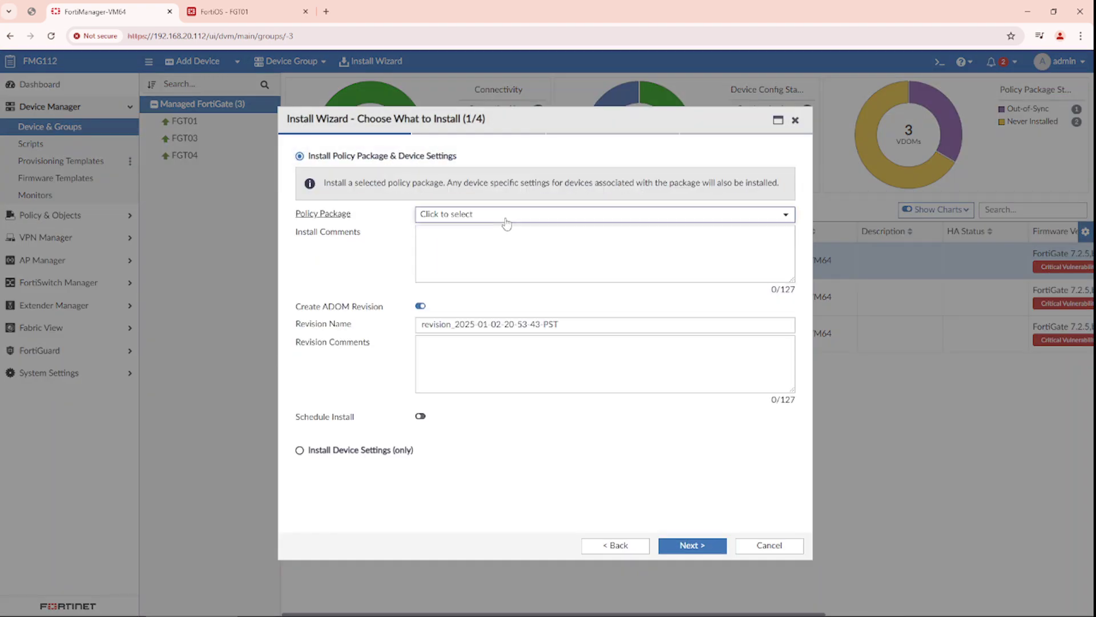
pyautogui.click(507, 215)
pyautogui.click(483, 264)
pyautogui.click(692, 545)
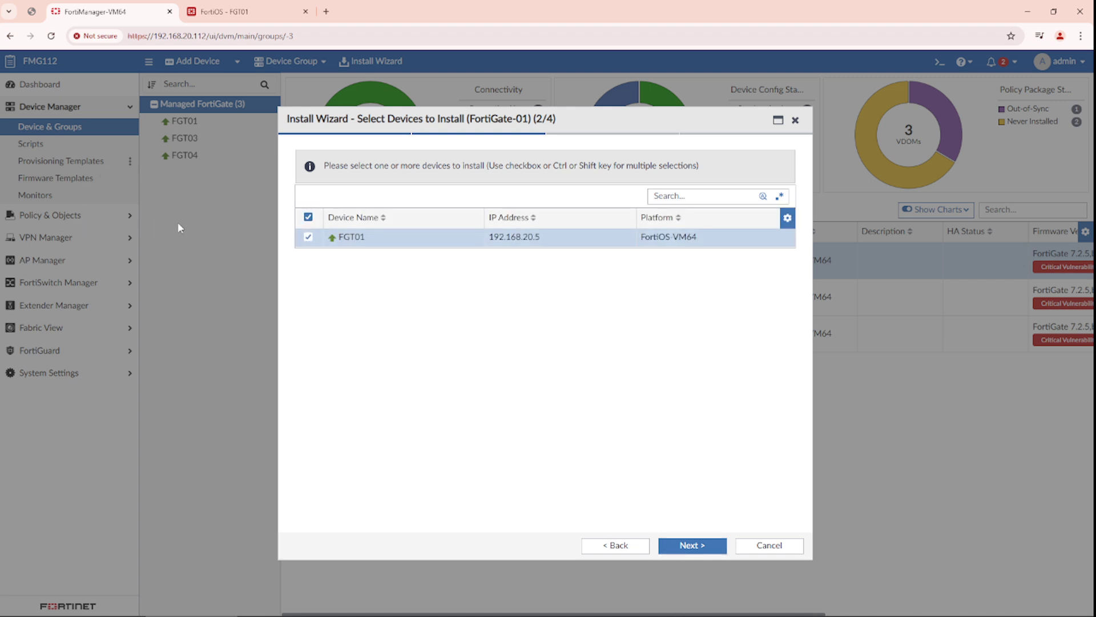
pyautogui.click(688, 547)
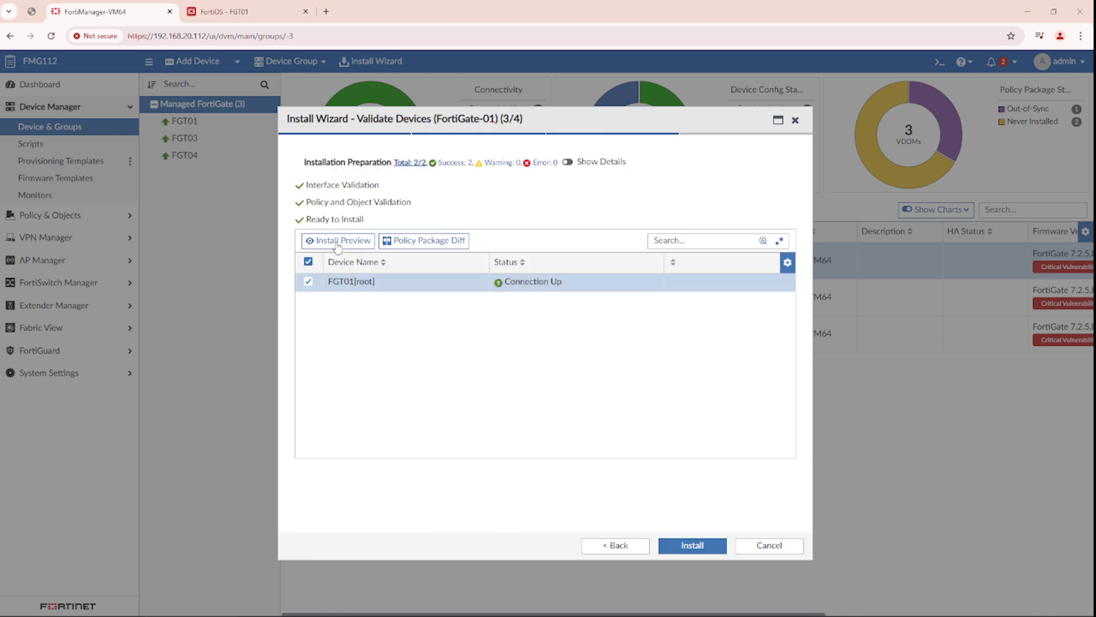
# - Review the install preview CLI for the Policy1-test rename, then install FortiGate-01 to FGT01
pyautogui.click(338, 240)
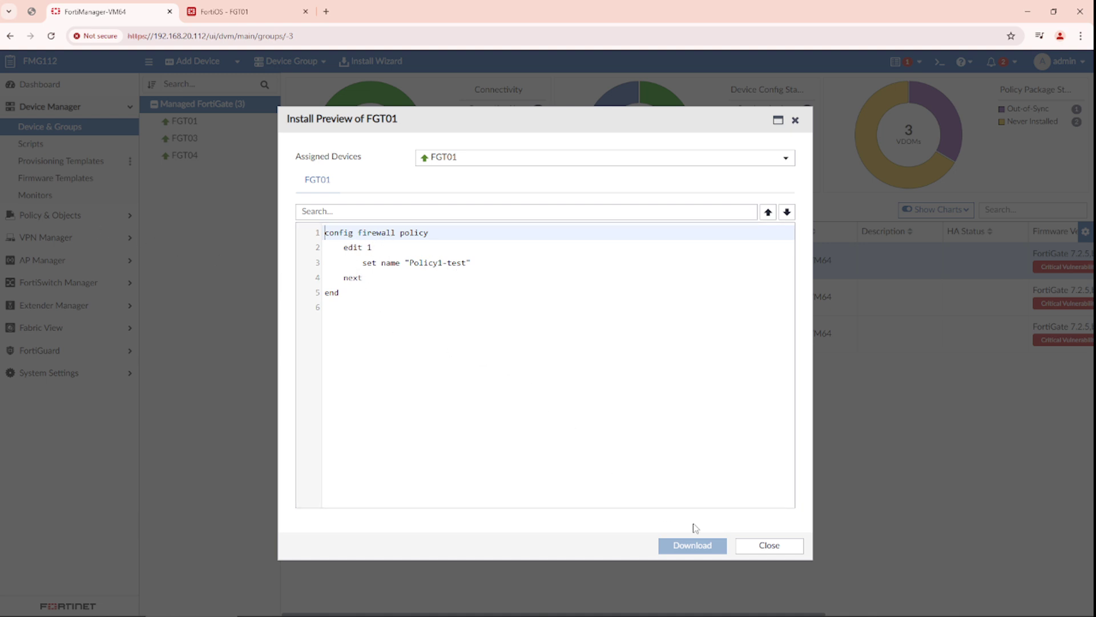
pyautogui.click(765, 545)
pyautogui.click(693, 547)
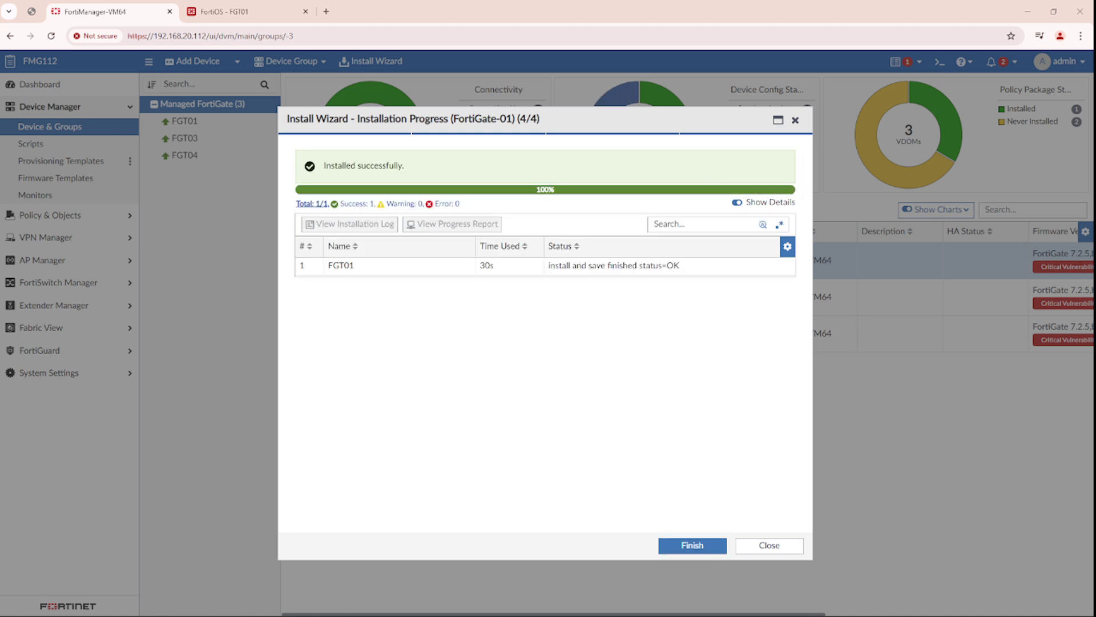
# - Finish the wizard once FGT01 reports the install succeeded
pyautogui.click(679, 545)
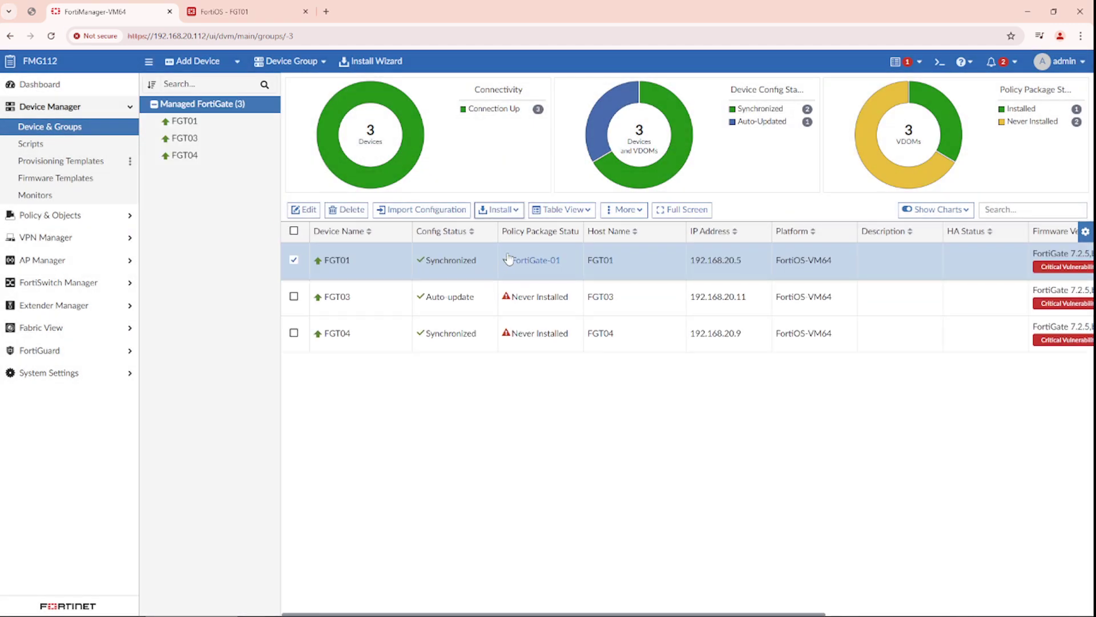